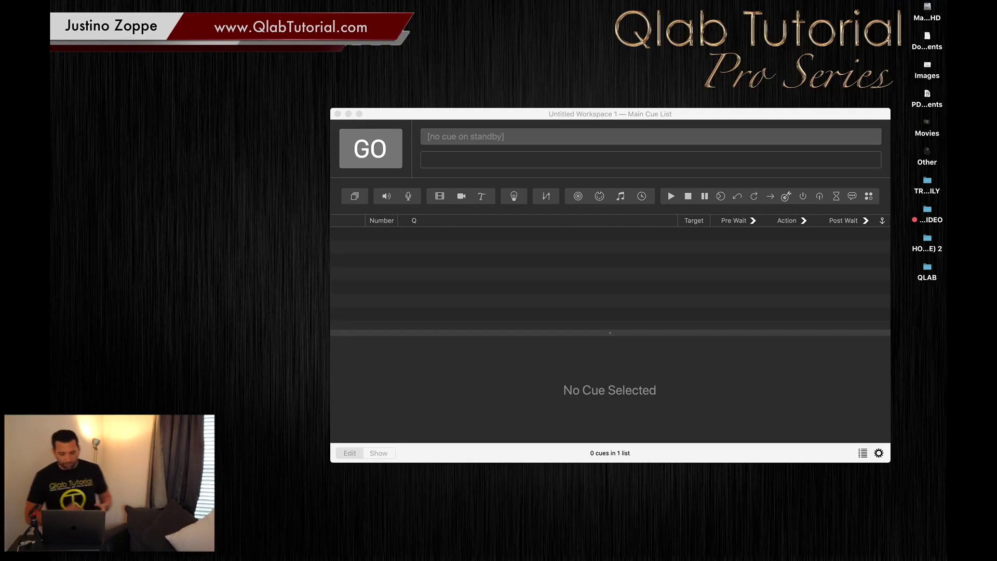
Step: Open the workspace Settings on the Light page, showing the empty instrument Patch list
click(534, 332)
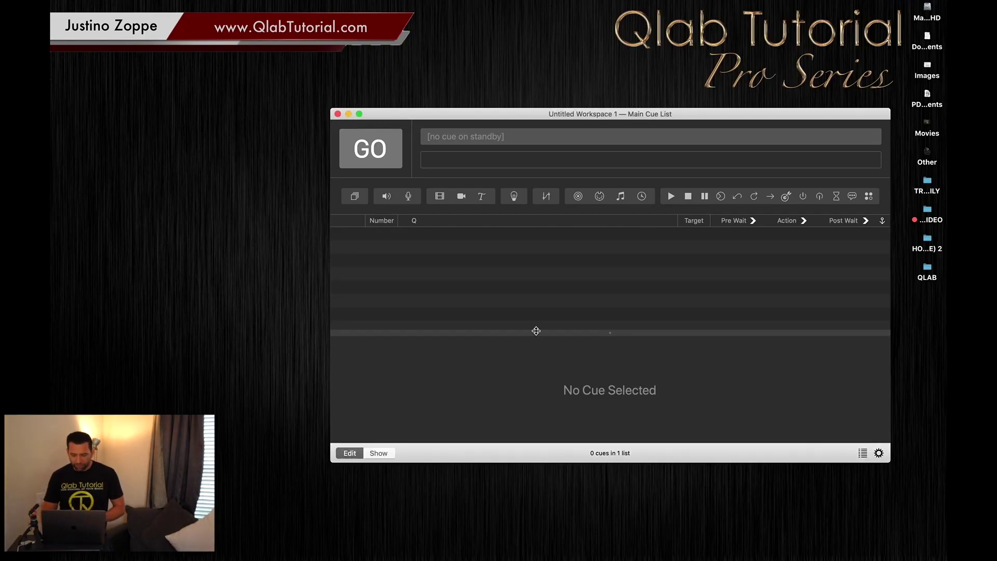
click(879, 454)
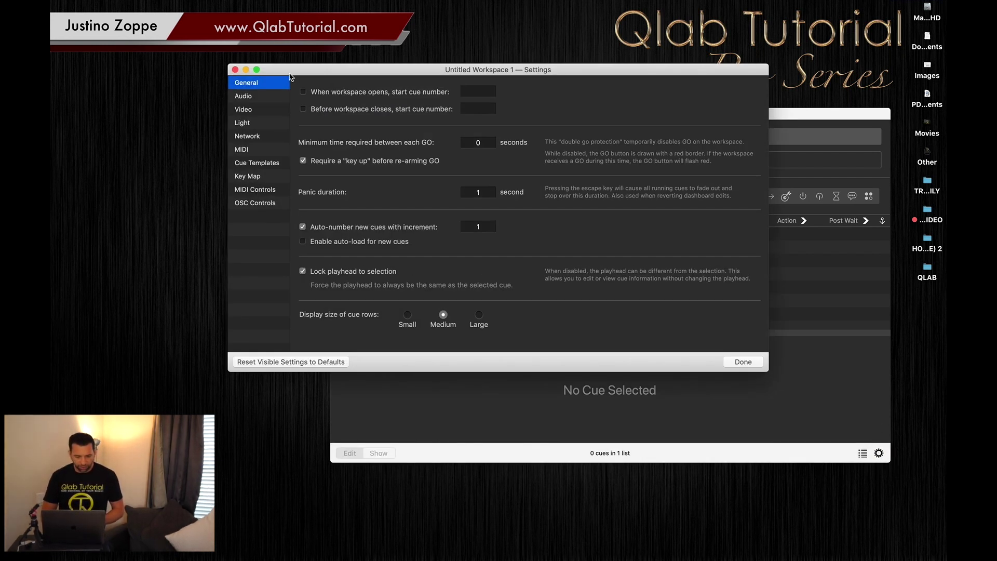
drag(281, 69, 441, 56)
click(404, 110)
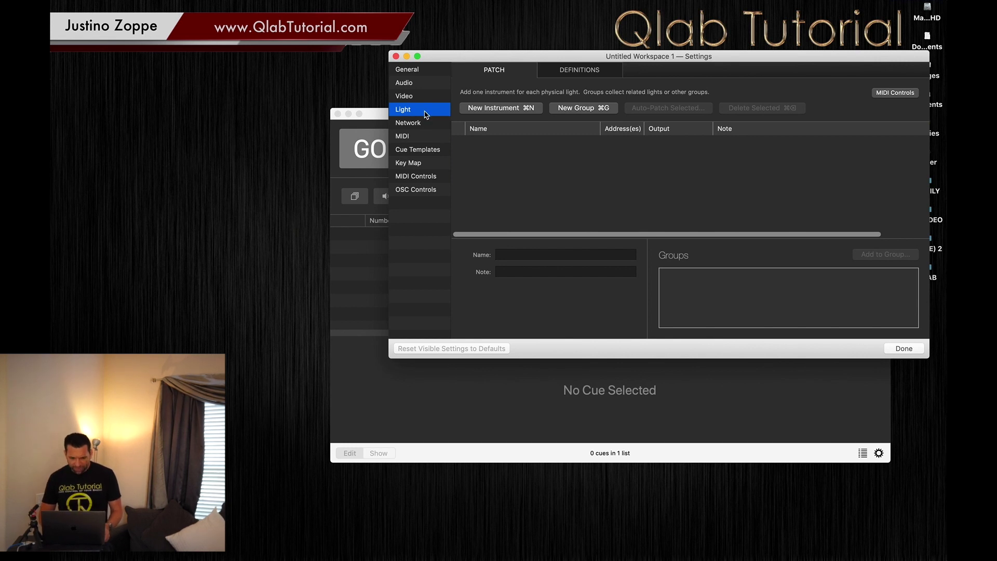
drag(478, 57, 351, 84)
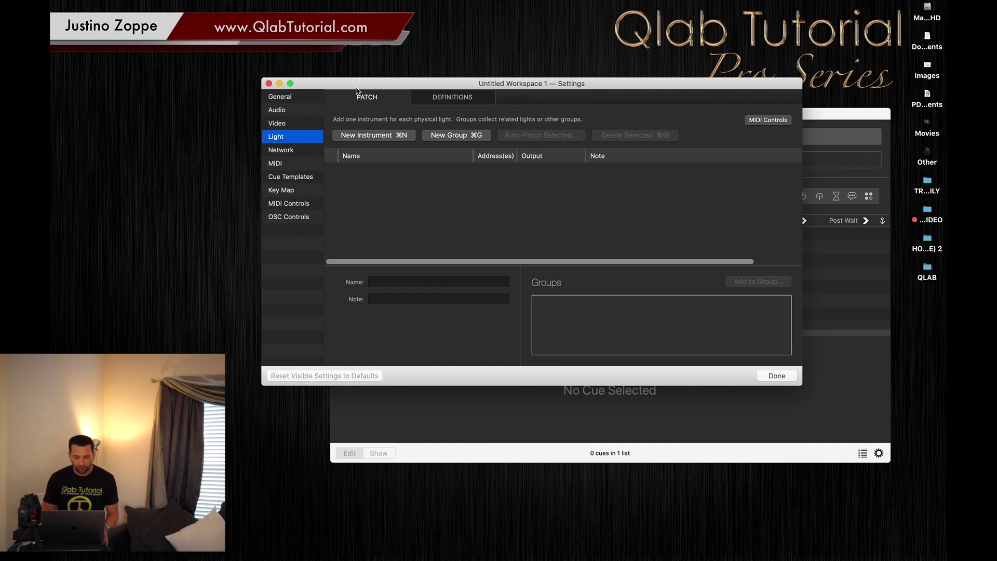
Step: Add a new instrument and pick the American DJ Stinger Spot - 9 channel definition
click(367, 135)
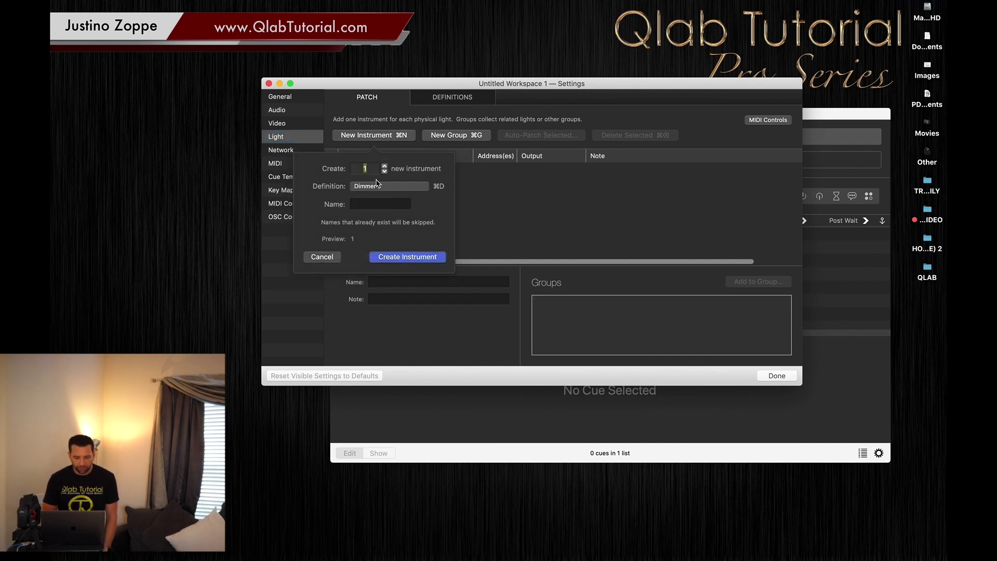
click(376, 188)
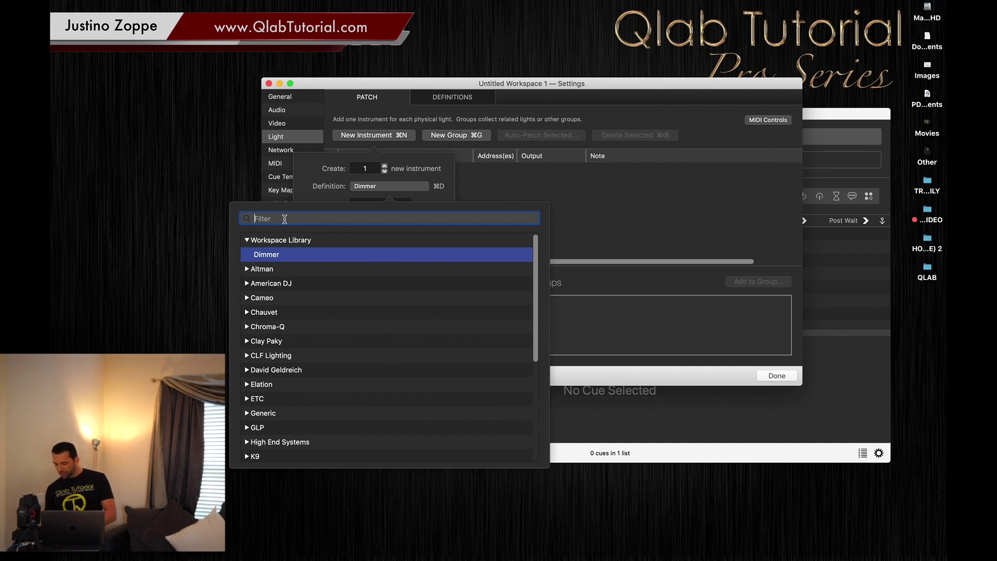
text(Stinger Spo)
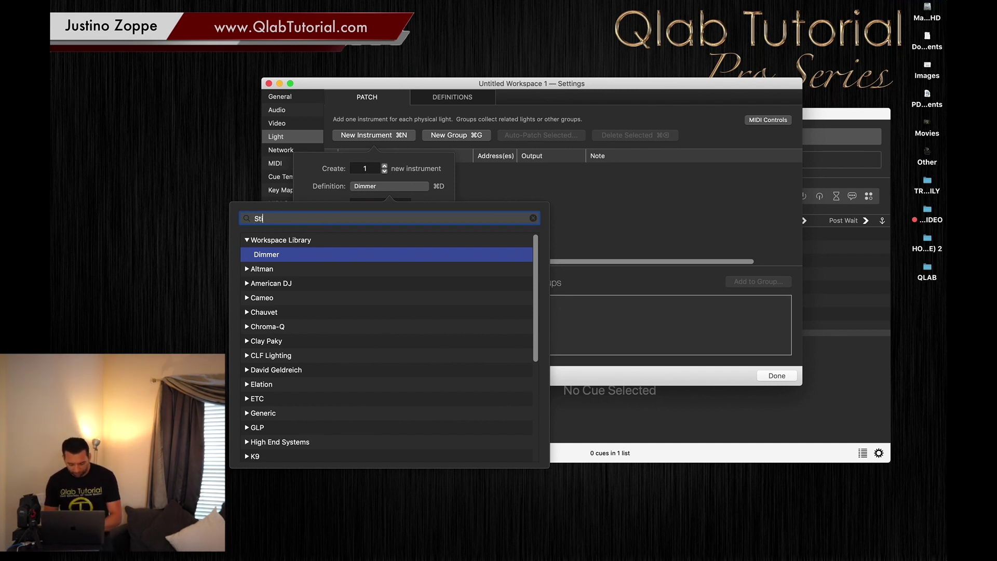
text(t)
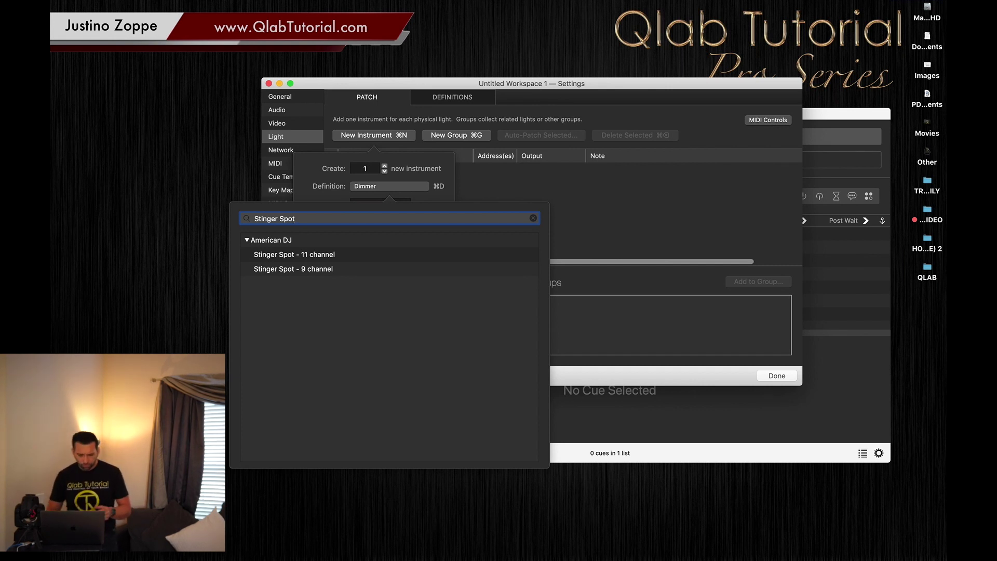
click(280, 270)
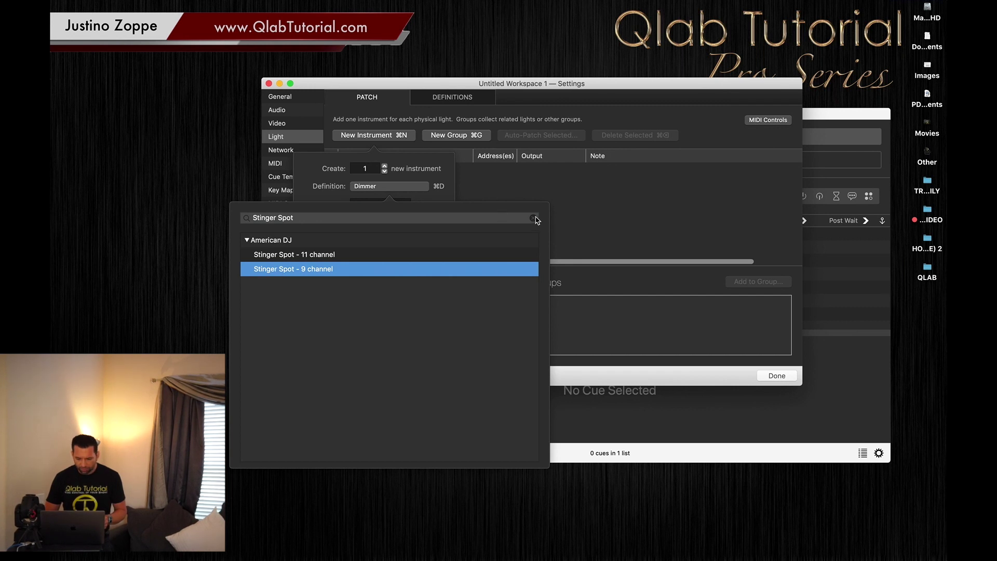
Step: Accept the Stinger Spot - 9 channel definition, name the instrument STINGERSPOT1 and create it
key(Return)
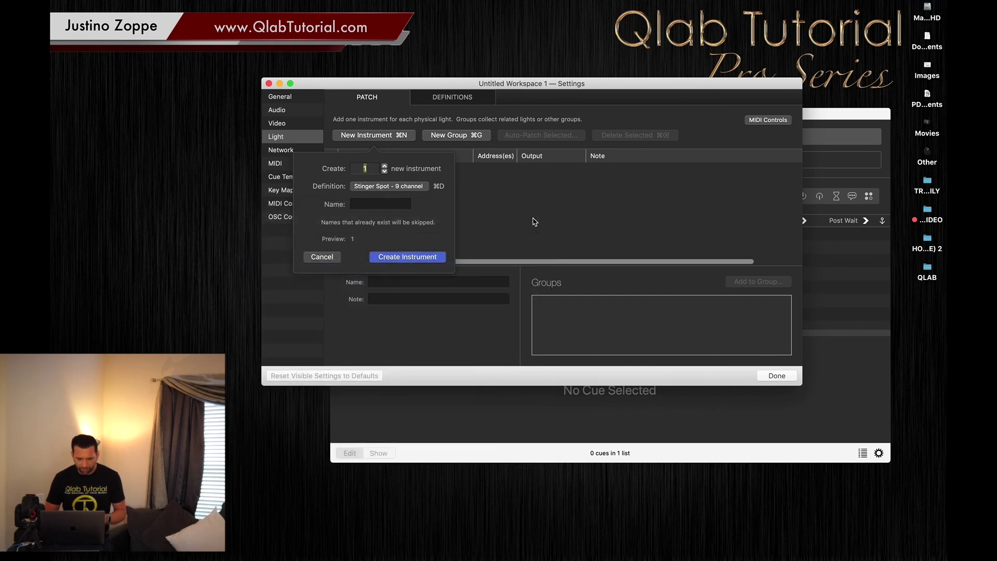
click(385, 204)
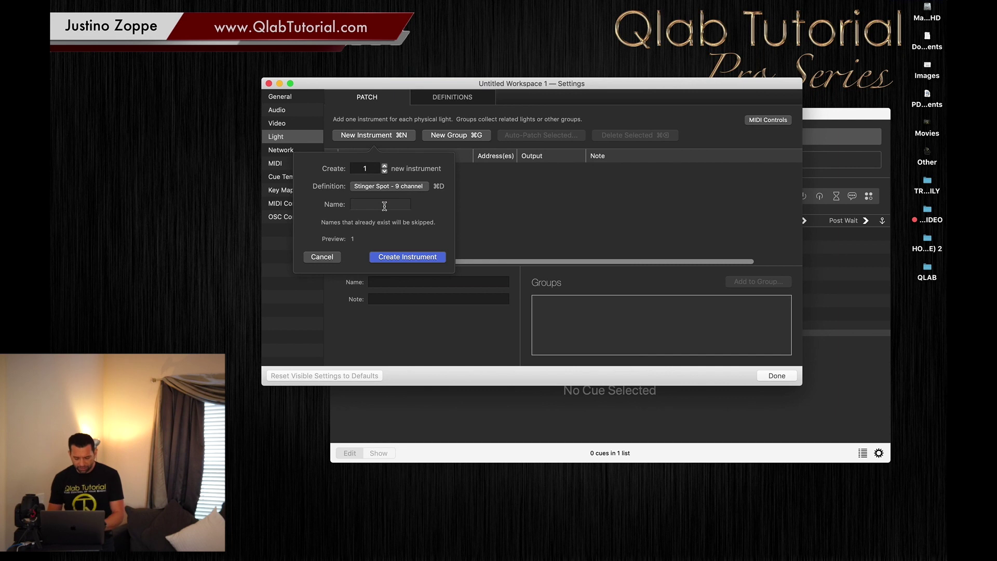
text(STINGERSPOT)
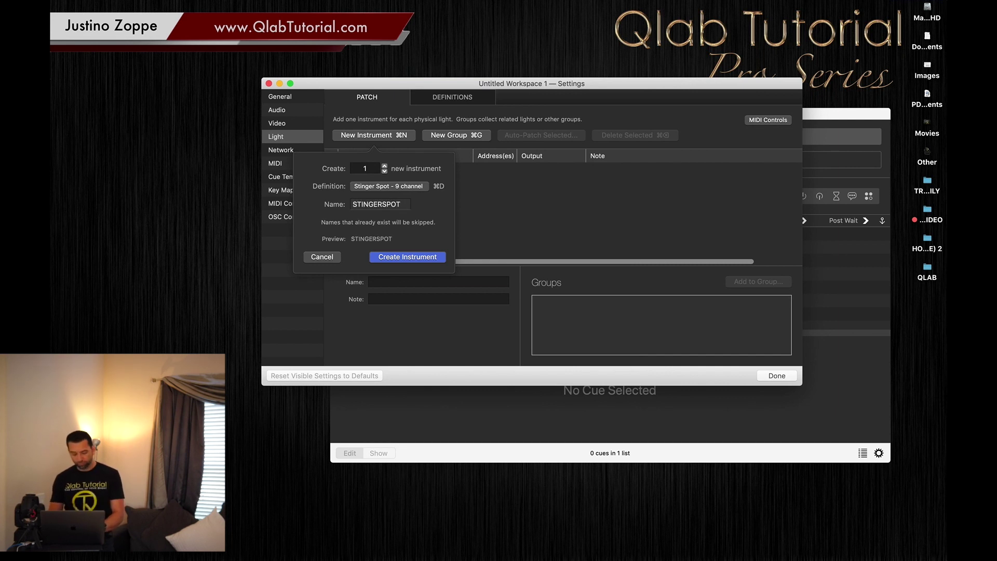
text(!)
text(1)
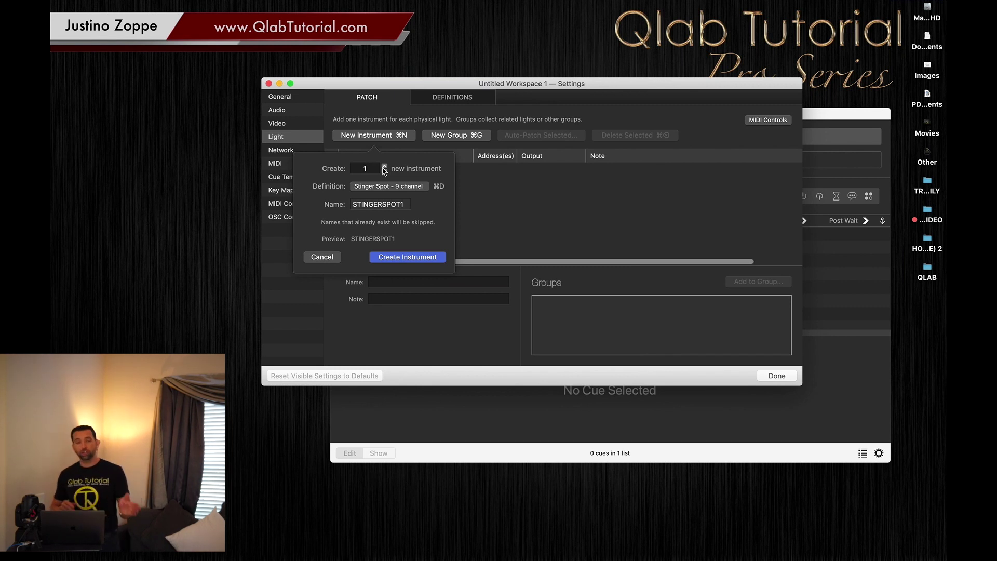
click(402, 257)
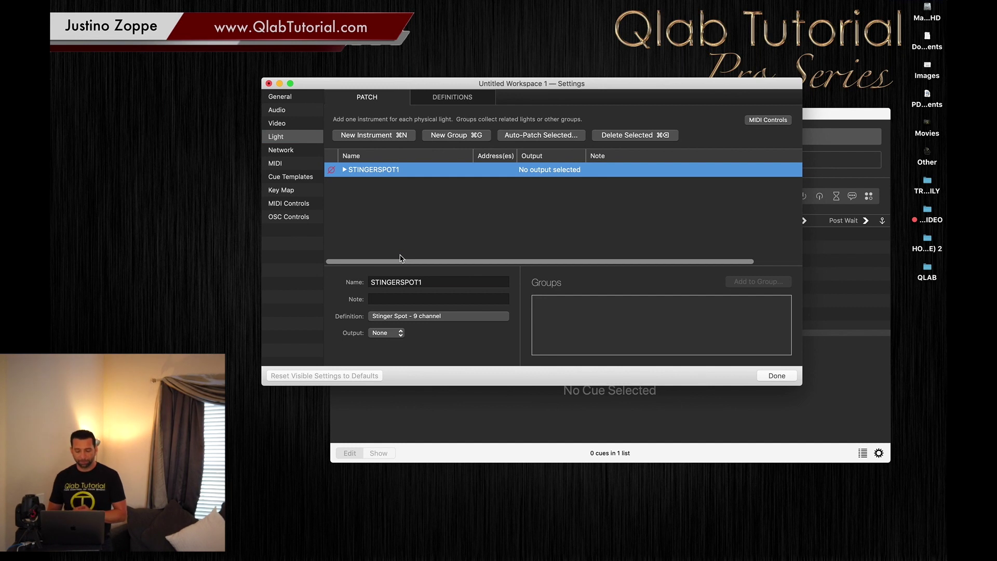
Step: Route STINGERSPOT1's output over USB to the ENTTEC DMX USB PRO, then close Settings
click(386, 334)
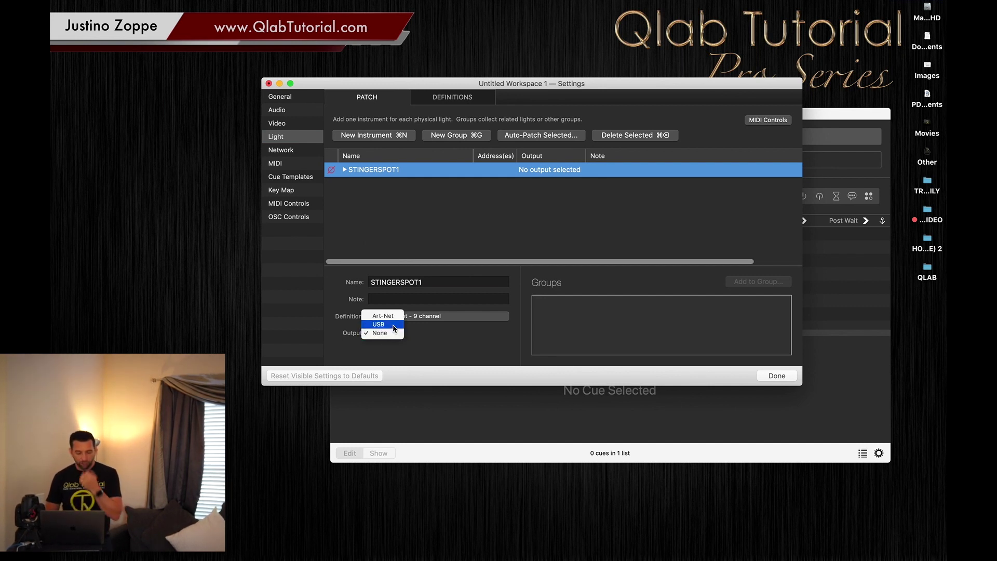
click(395, 328)
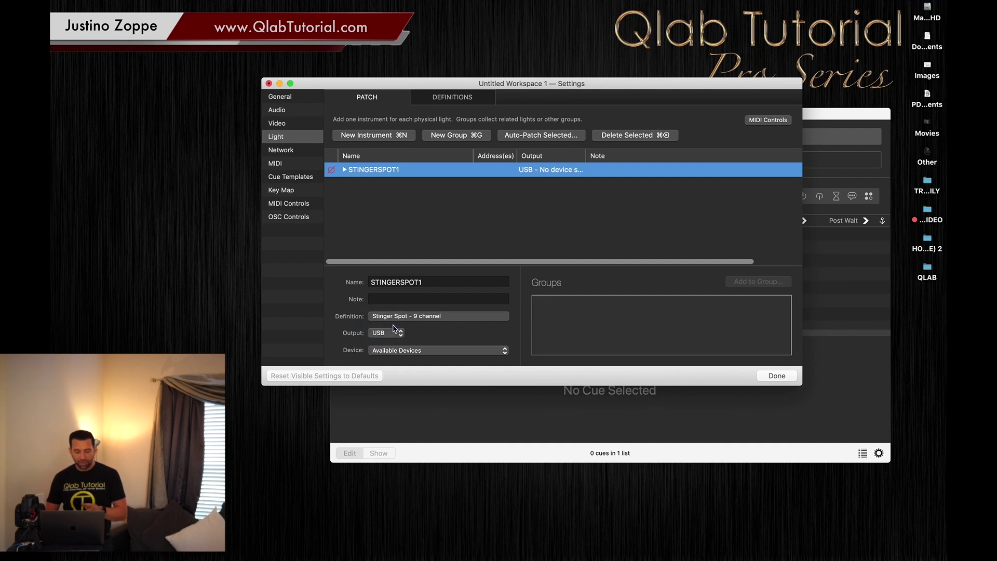
click(400, 350)
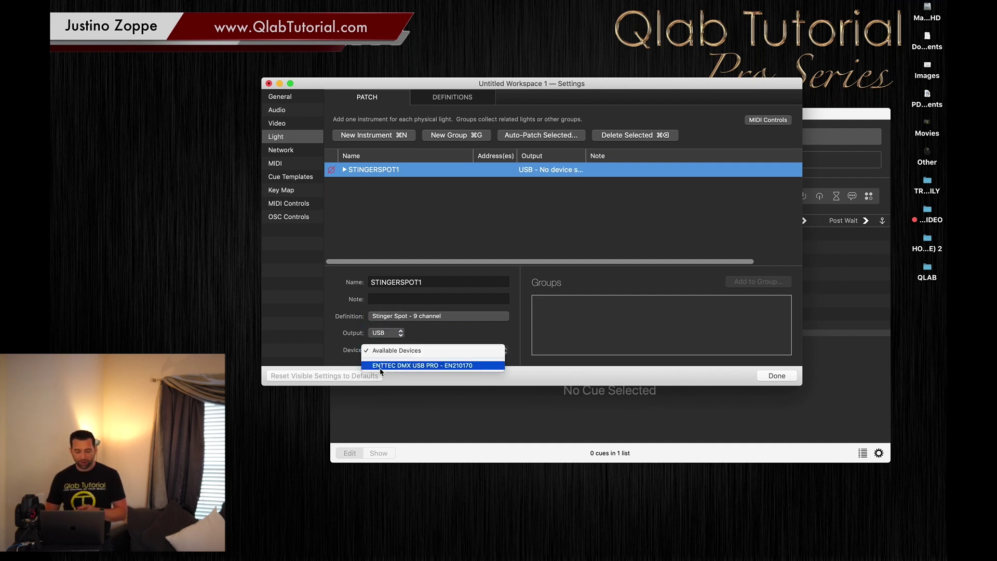
click(419, 366)
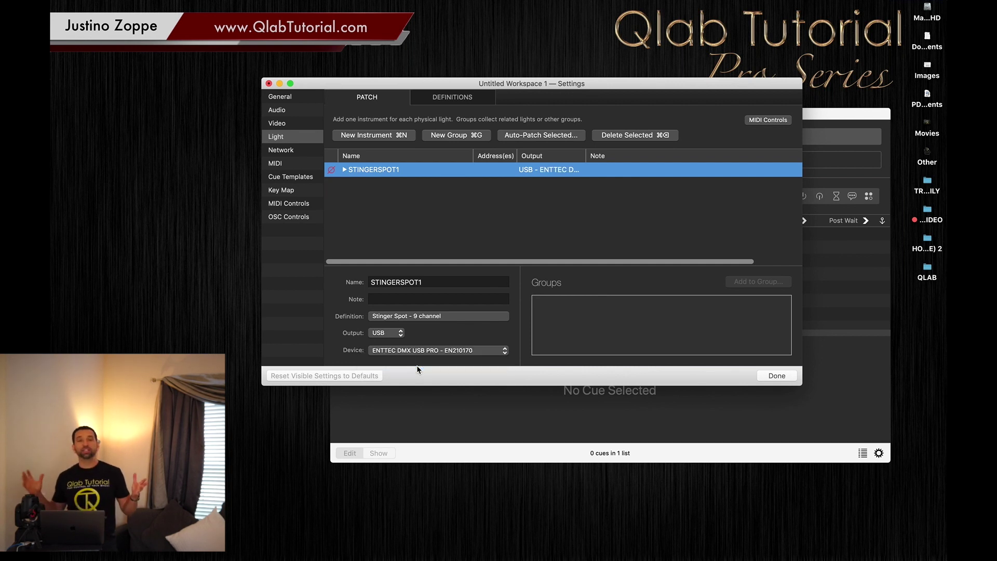
click(779, 376)
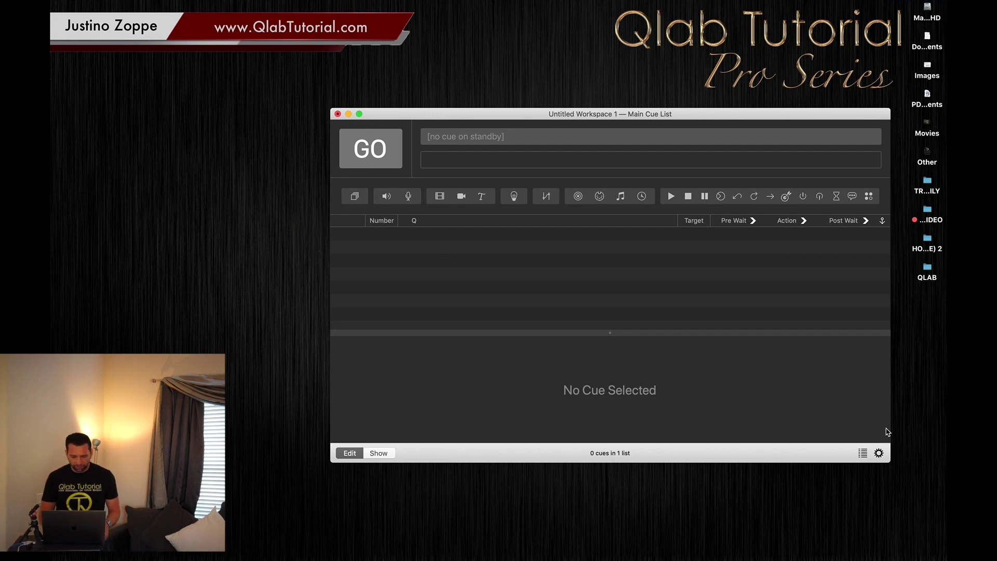
Step: Reopen the Light patch settings and close them again to return to the Main Cue List
click(879, 453)
click(268, 84)
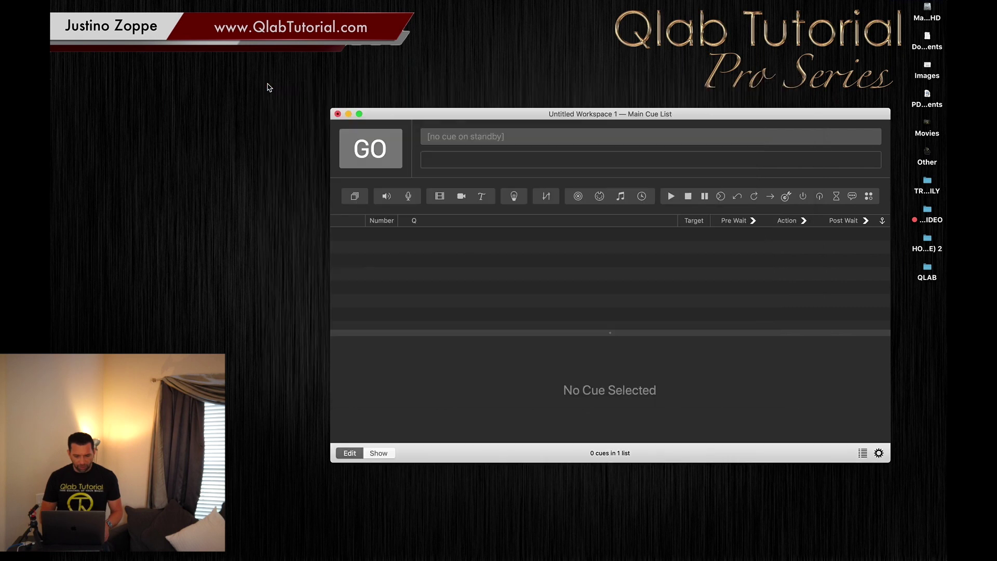
Step: Add a Light cue from the Toolbox to the Main Cue List and open Light Patch from its Levels tab
click(216, 7)
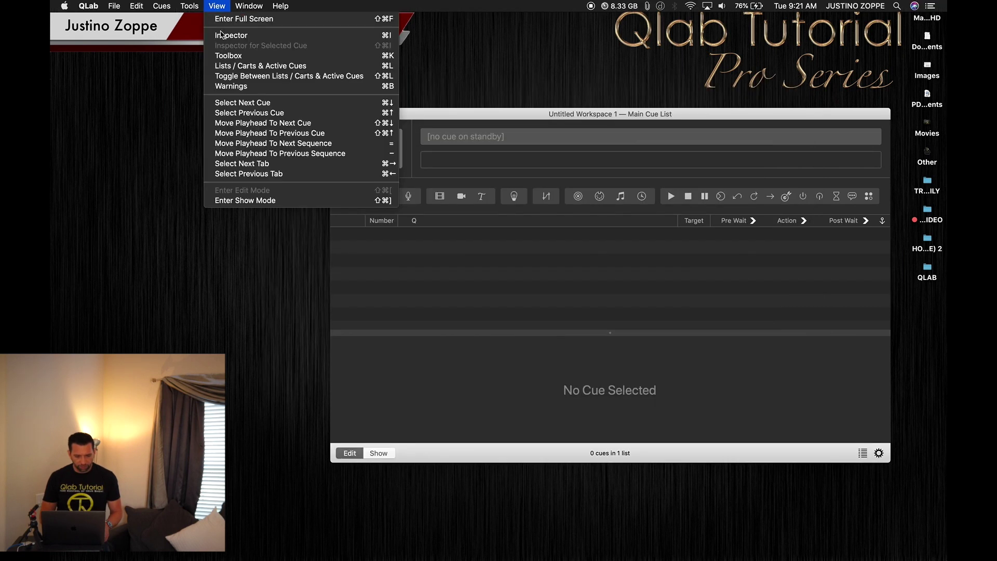
click(231, 55)
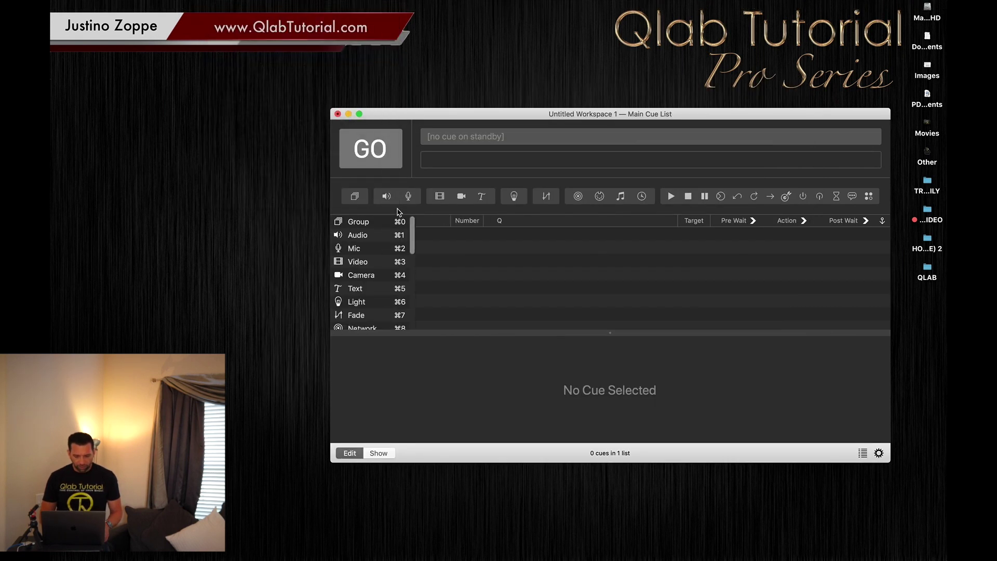
scroll(364, 291, down, 1)
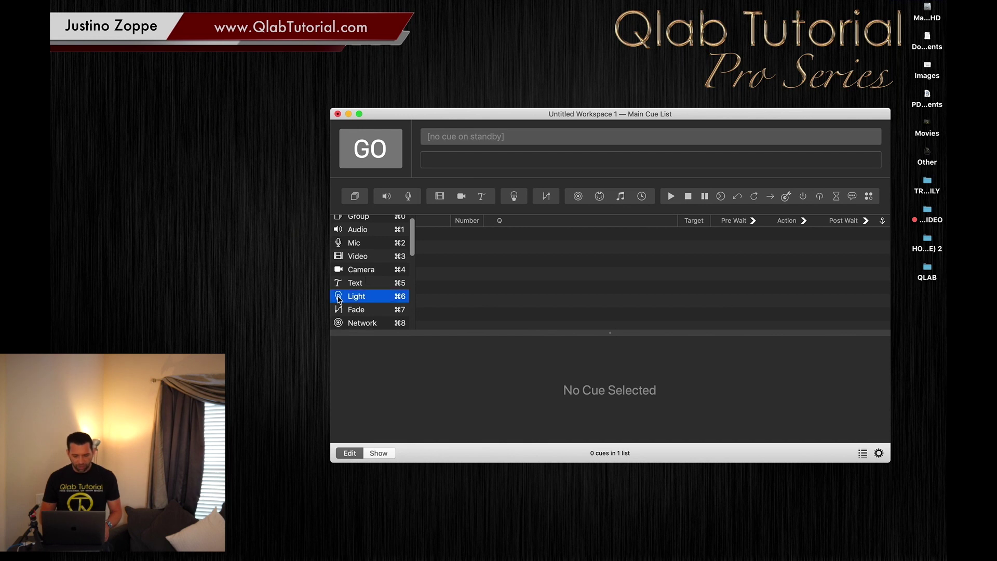
drag(338, 300, 467, 271)
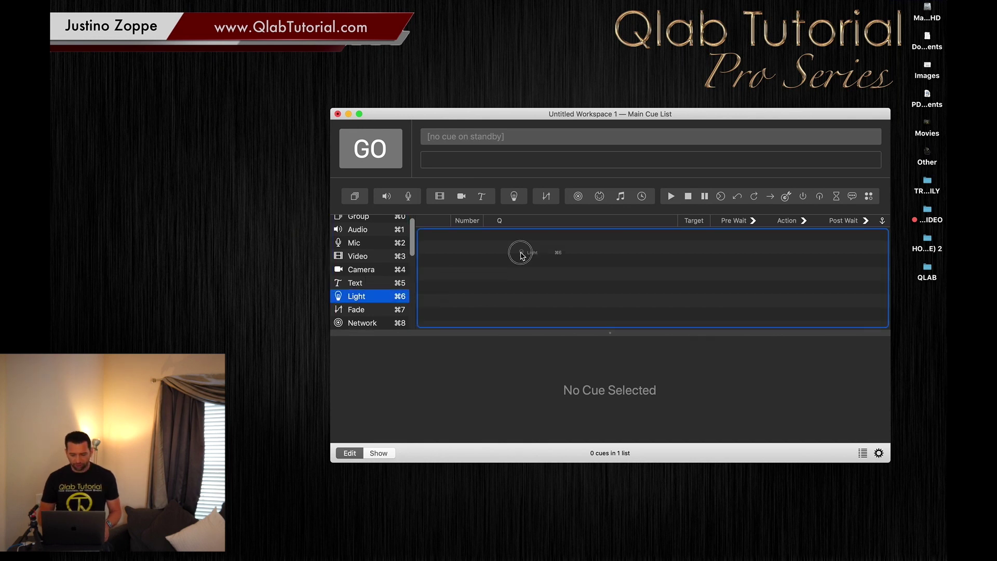
drag(523, 256, 522, 257)
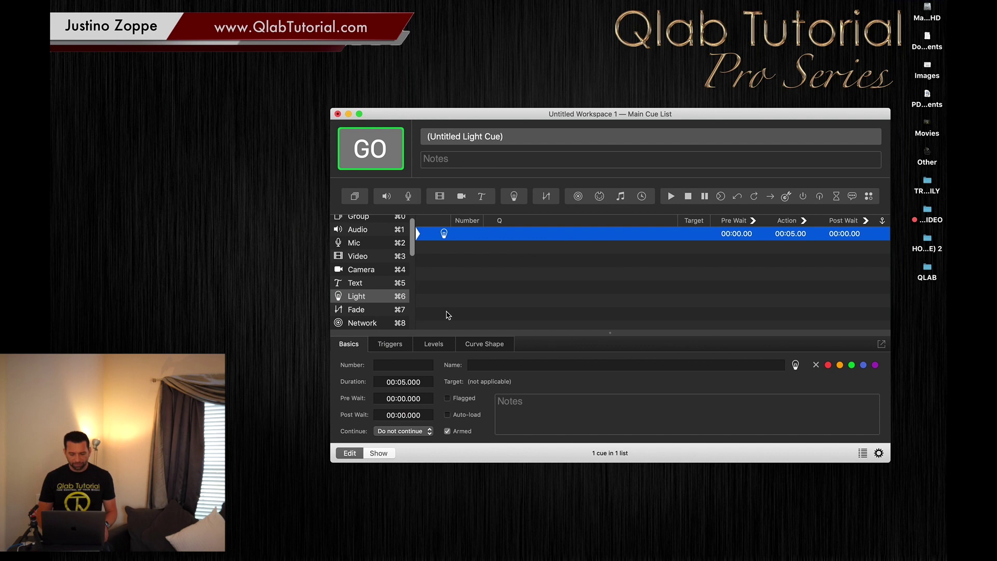
click(433, 345)
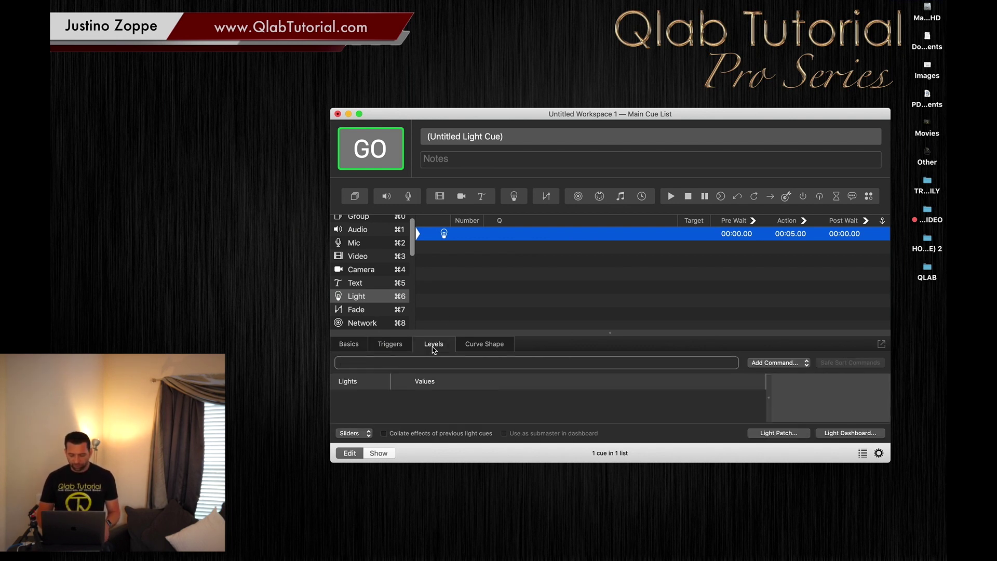
click(779, 433)
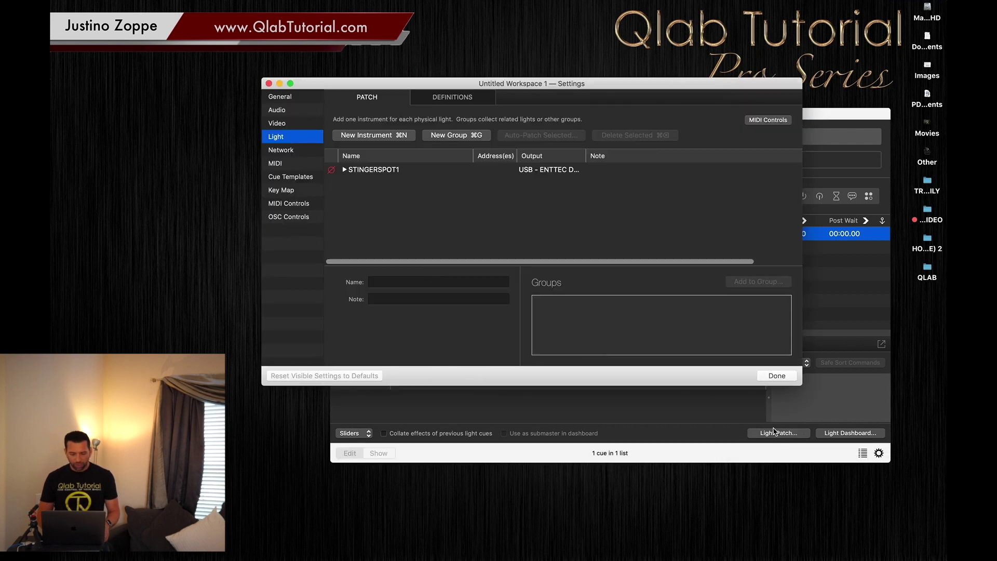
Step: Auto-patch STINGERSPOT1 to the ENTTEC DMX USB PRO over USB at addresses 1–9
click(367, 172)
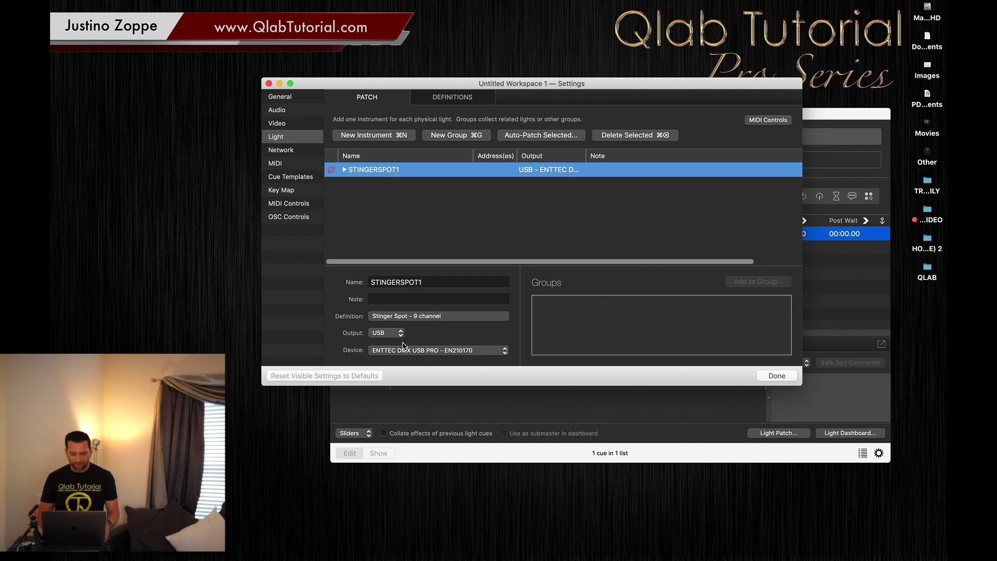
click(527, 139)
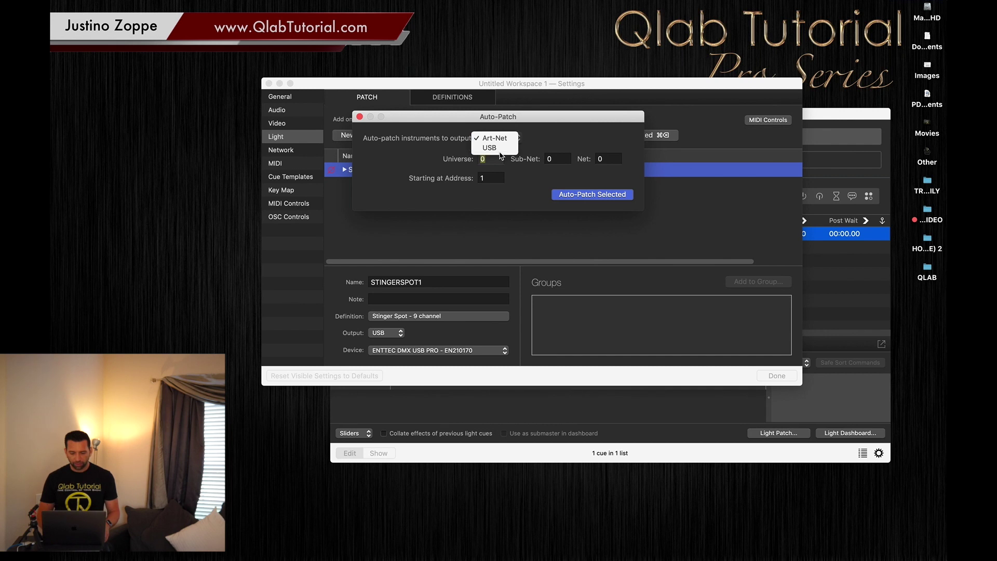
click(490, 148)
click(500, 155)
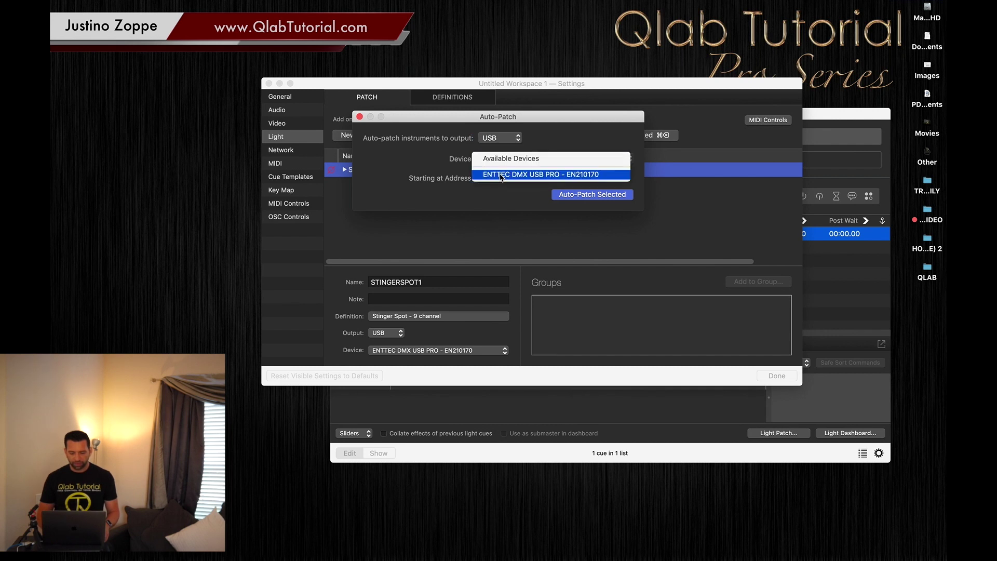
click(500, 172)
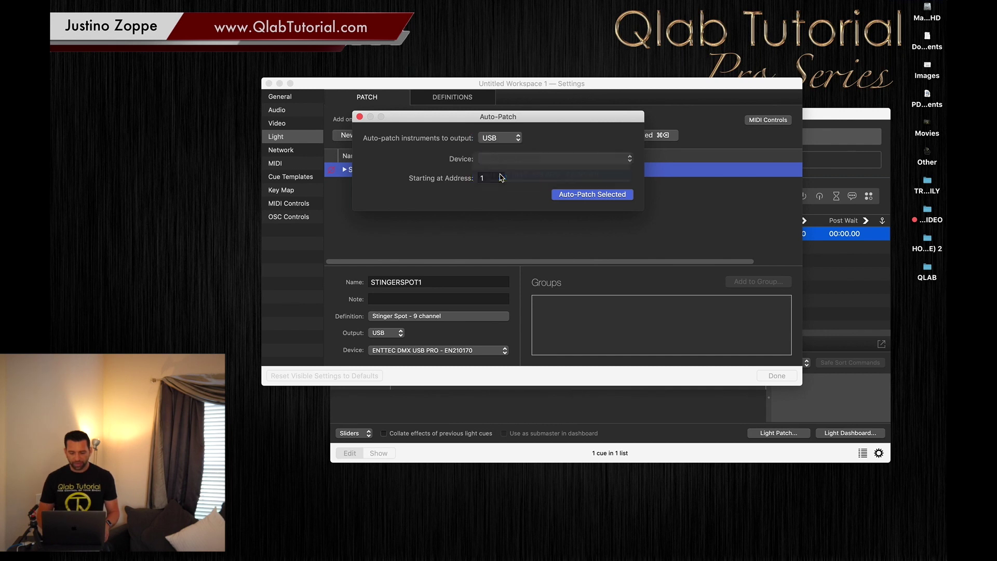
click(592, 194)
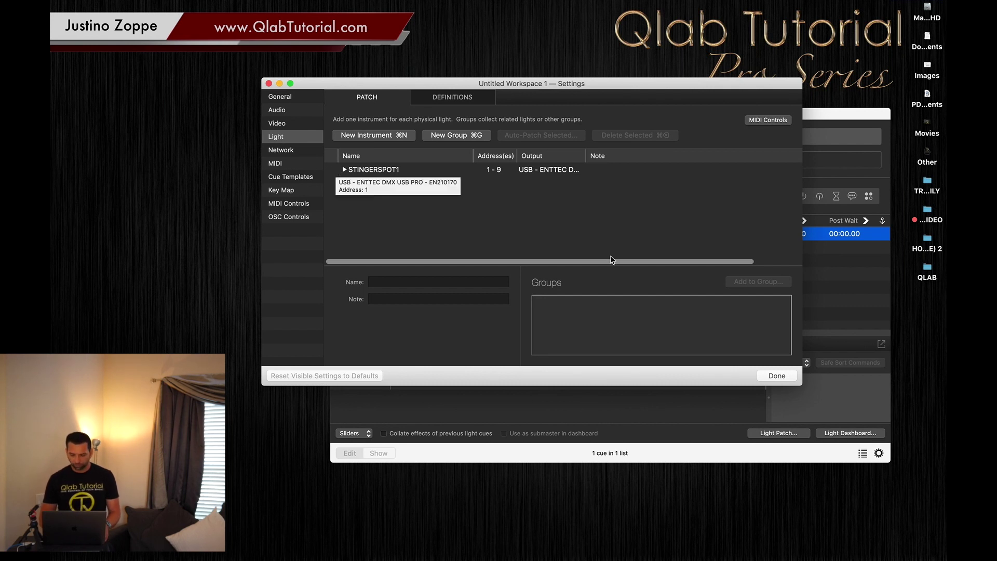
click(778, 375)
Step: Number the light cue FIRST CUE in the Main Cue List
click(457, 272)
double_click(477, 235)
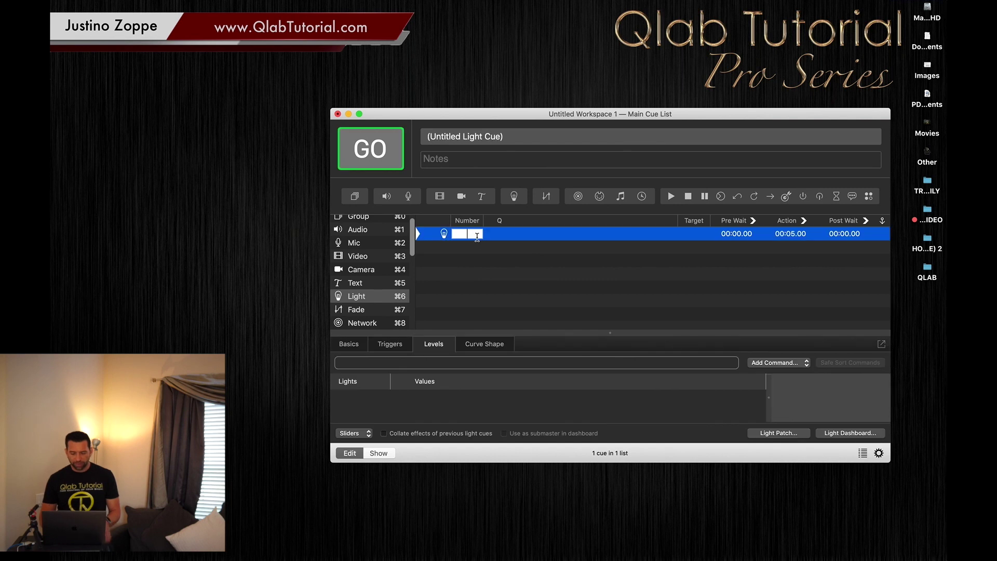
text(FIRST CUE)
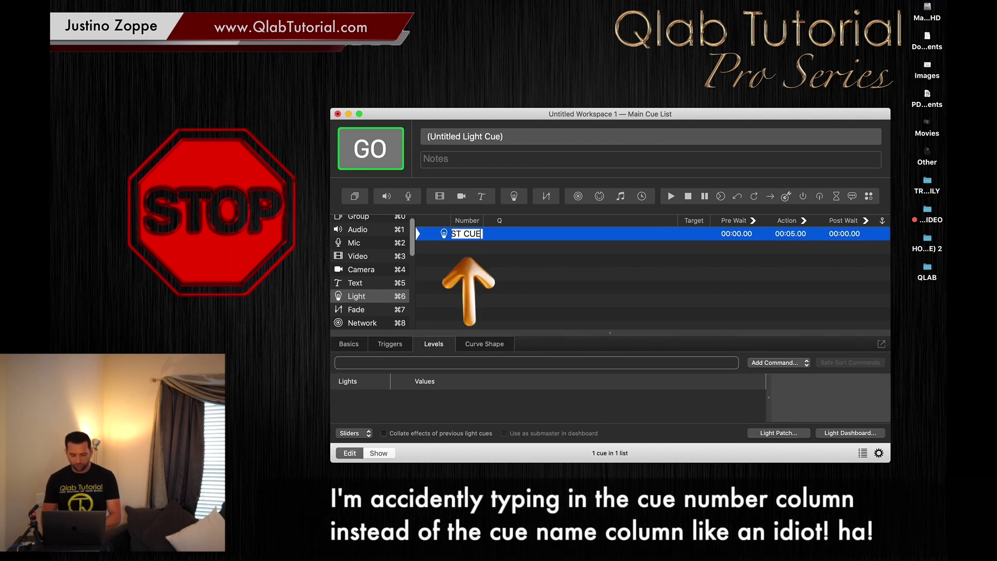
key(Return)
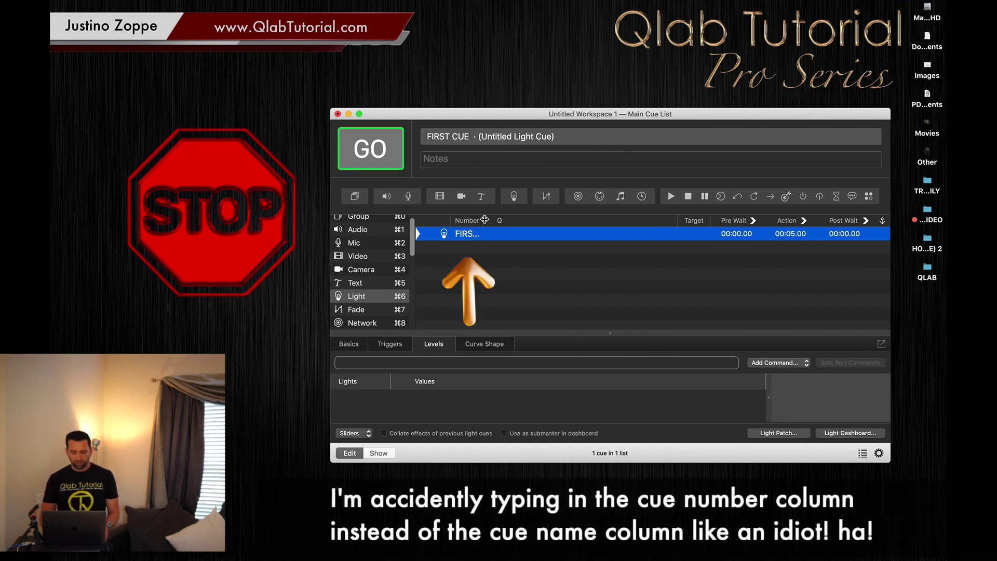
drag(483, 220, 542, 220)
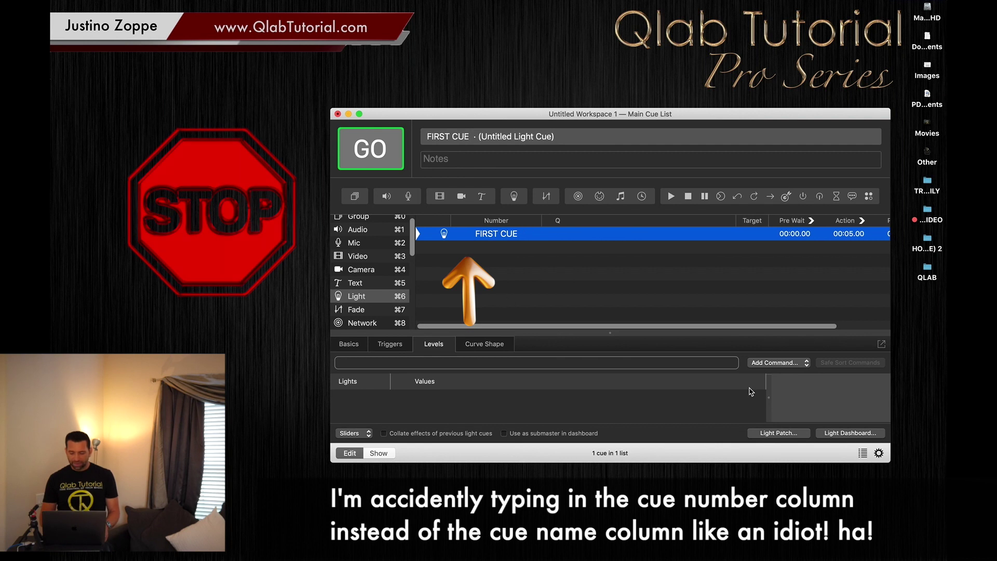
Step: Open an enlarged Light Dashboard, expand STINGERSPOT1, clear all changes and widen the Lights column
click(843, 434)
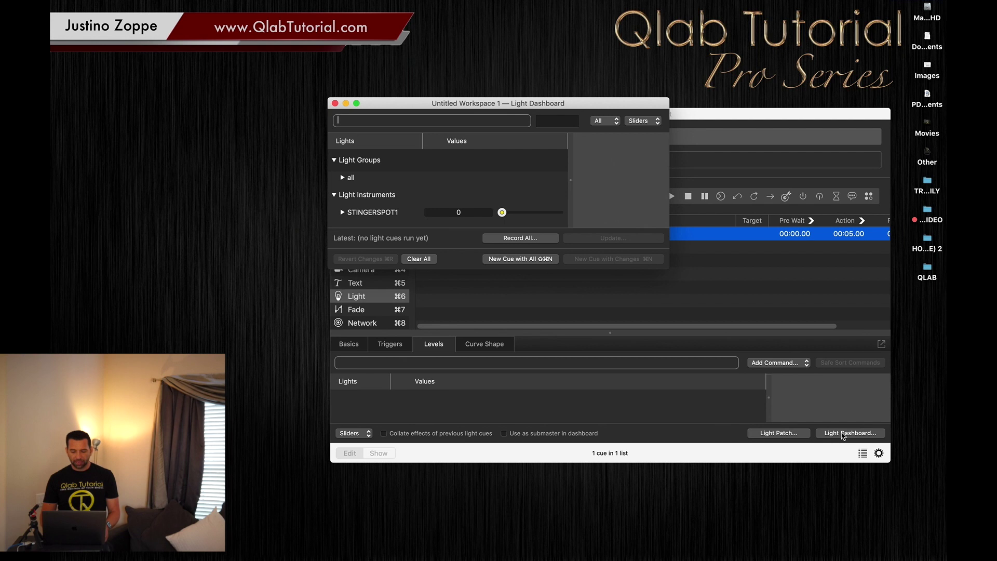
drag(668, 269, 891, 419)
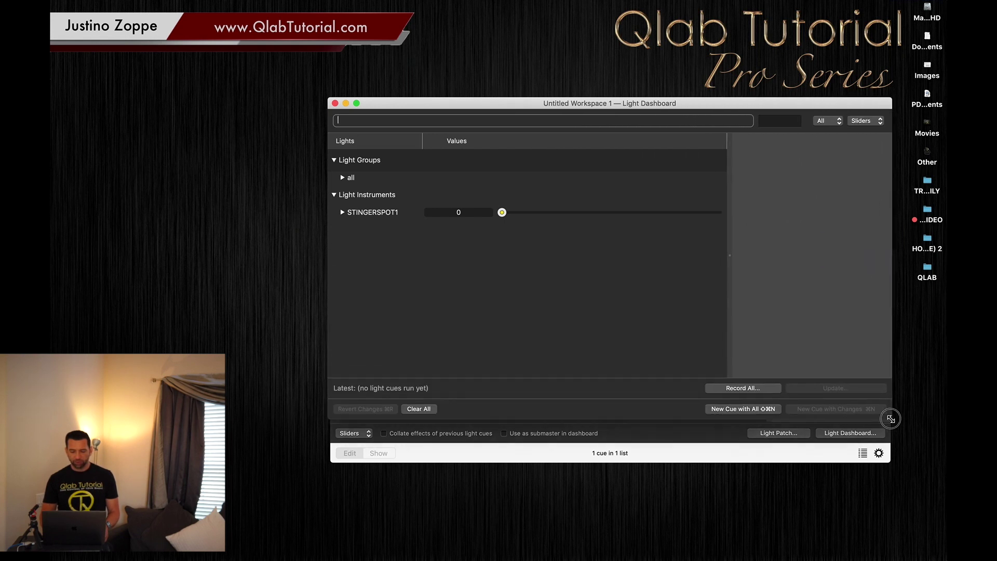
click(343, 213)
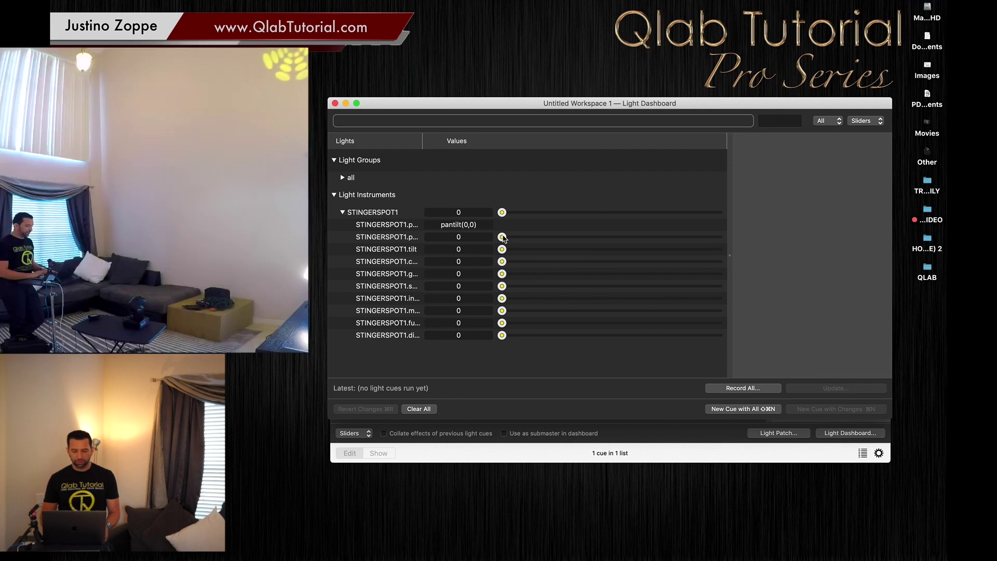
drag(653, 249, 497, 266)
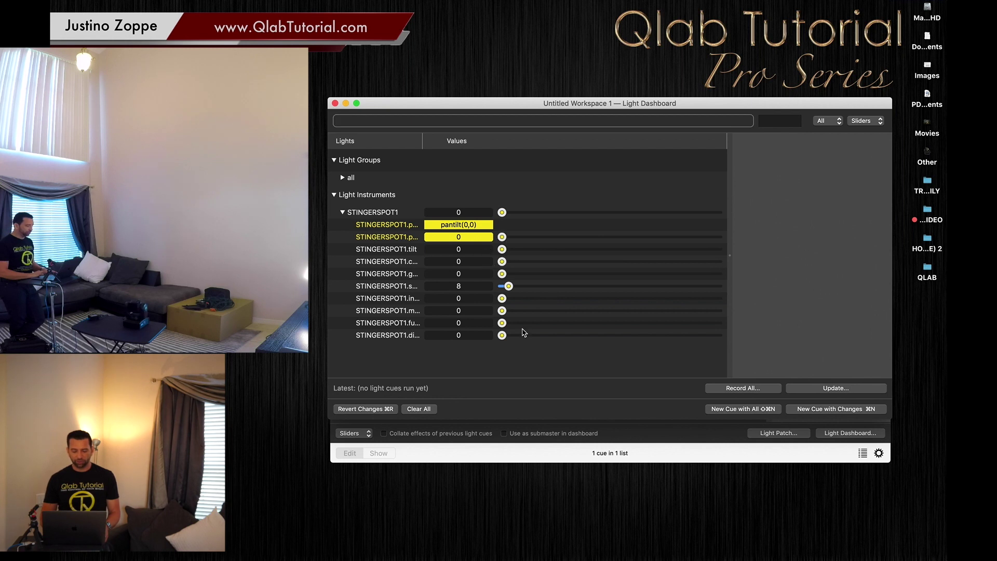
click(429, 410)
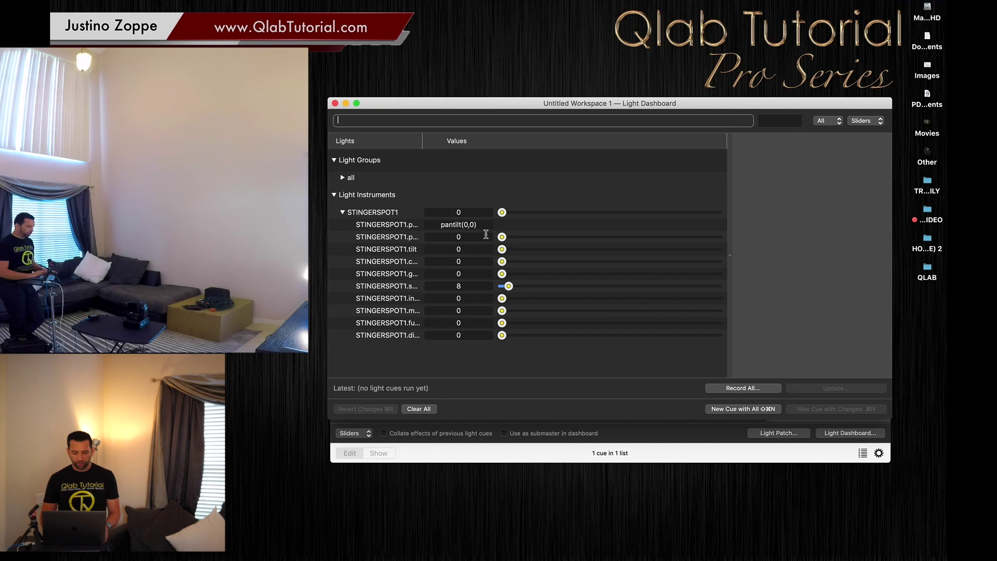
drag(422, 137, 508, 141)
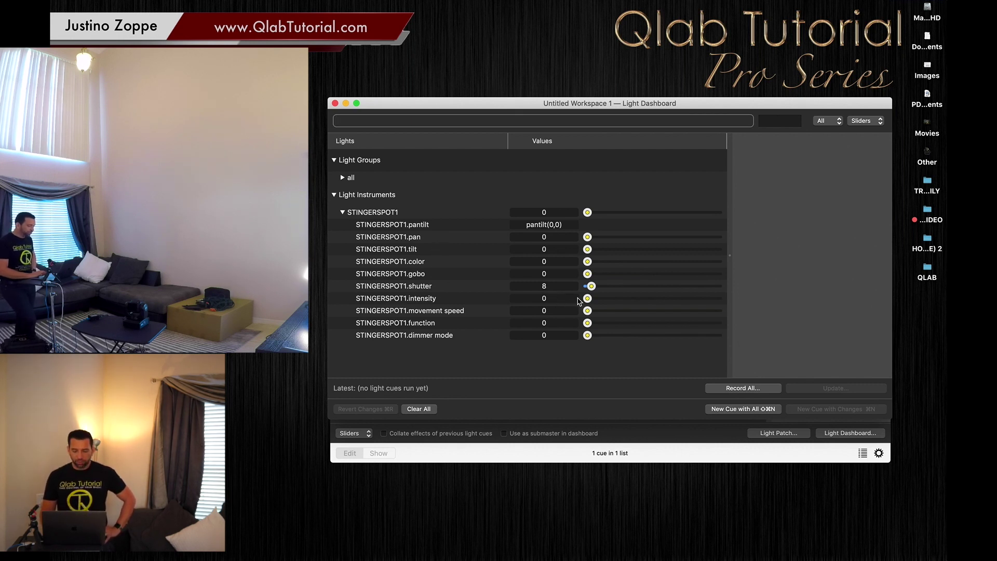
Step: Set STINGERSPOT1's intensity to 100, shutter to 255 and gobo to 29 in the Light Dashboard
drag(587, 300, 720, 300)
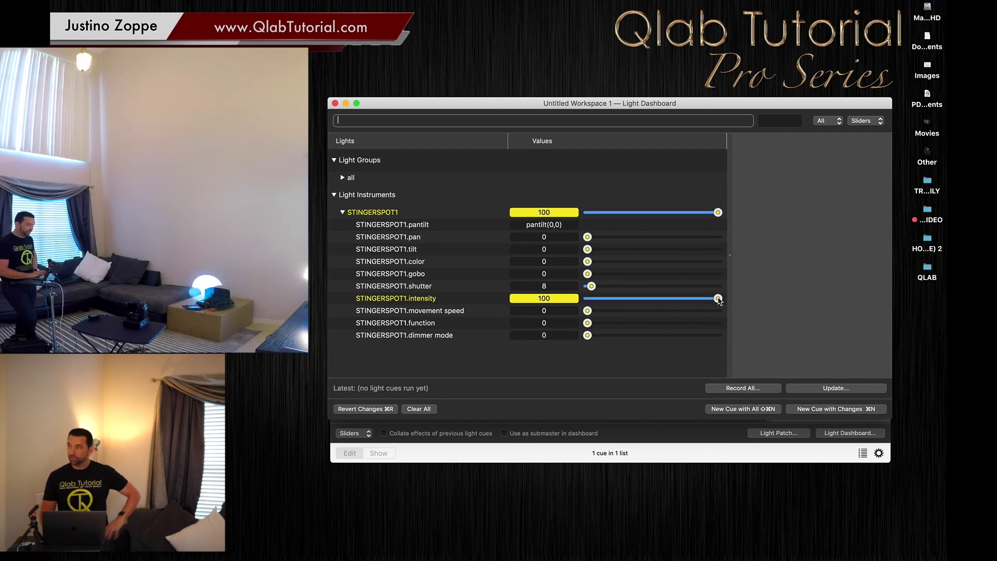
drag(719, 300, 742, 323)
click(398, 361)
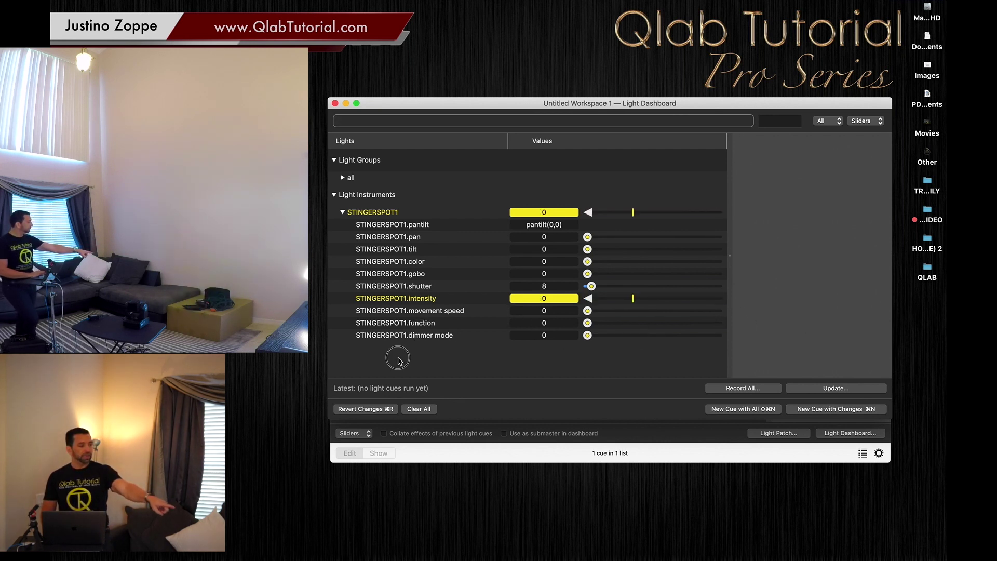
key(super+r)
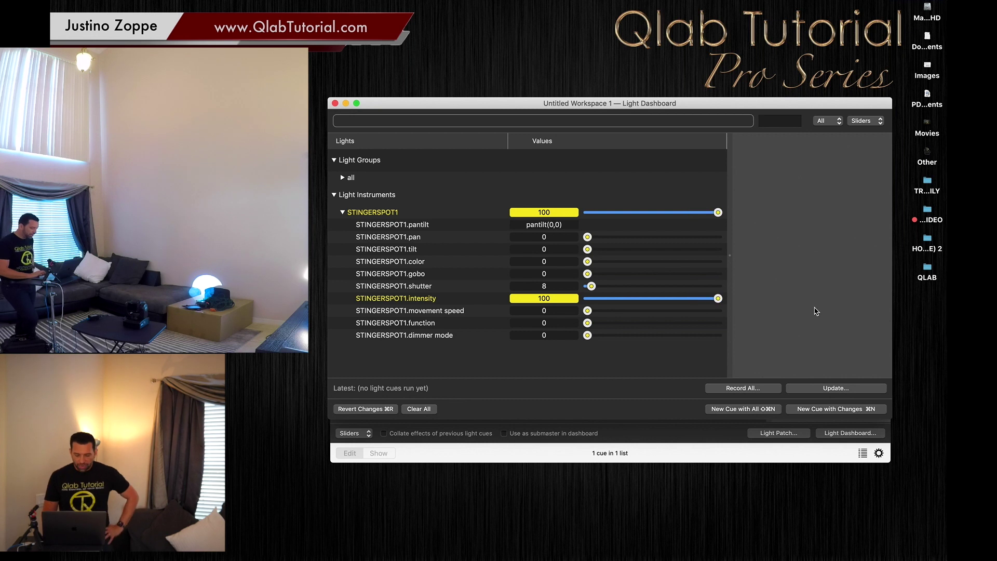
drag(591, 286, 440, 324)
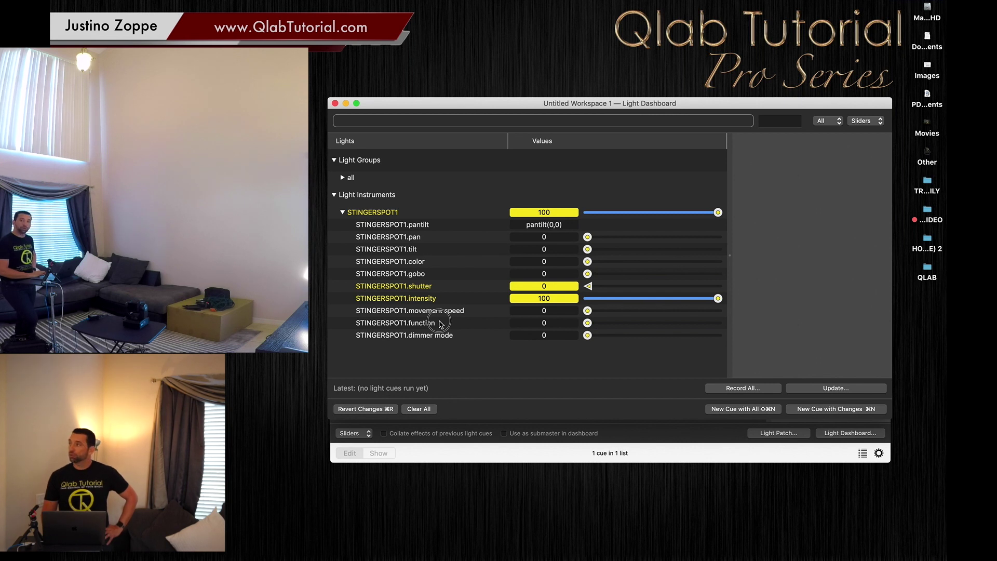
drag(440, 324, 814, 296)
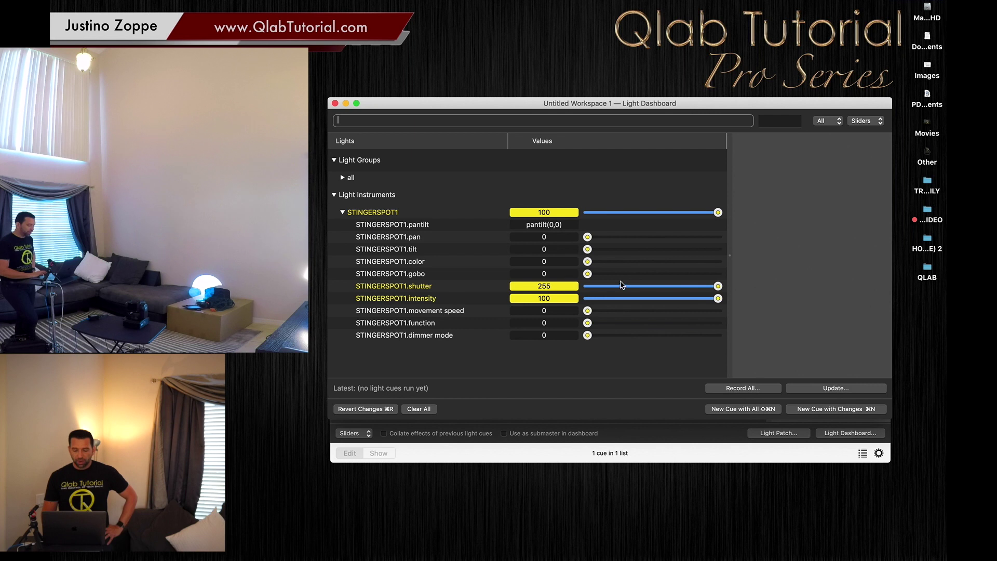
drag(588, 273, 603, 275)
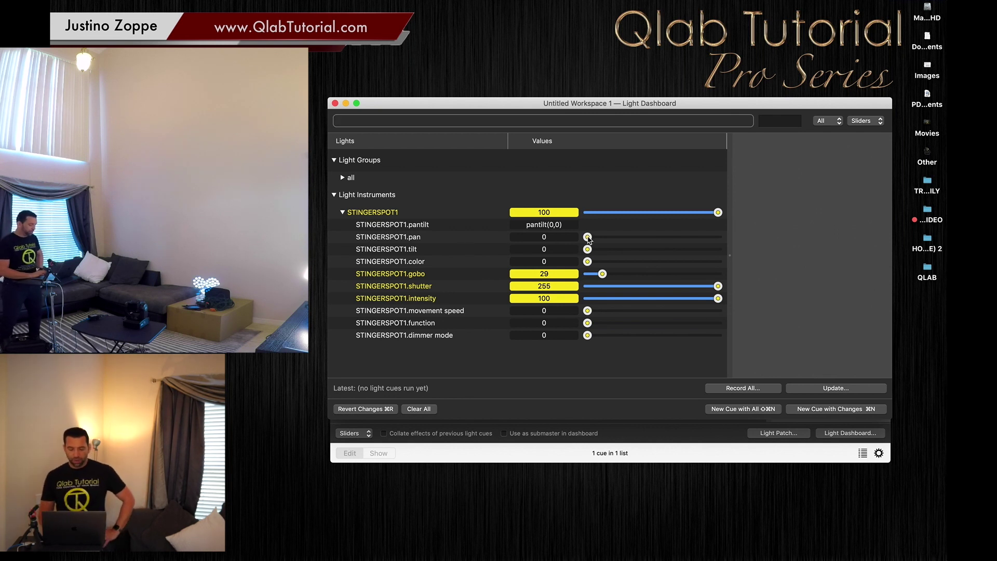
Step: Aim STINGERSPOT1 to pan 37.65, tilt 83 and save the dashboard levels into the selected cue
click(397, 226)
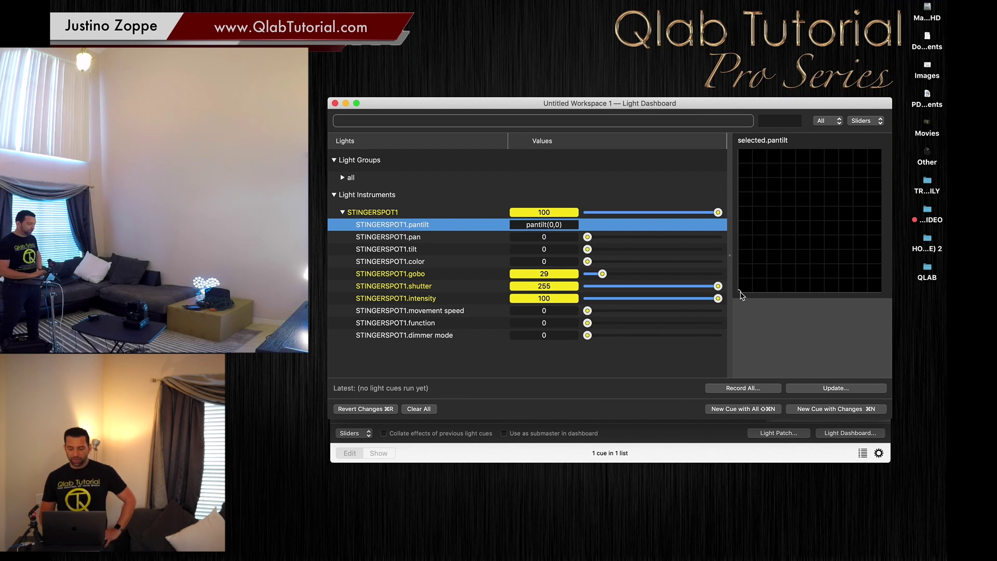
drag(742, 295, 792, 175)
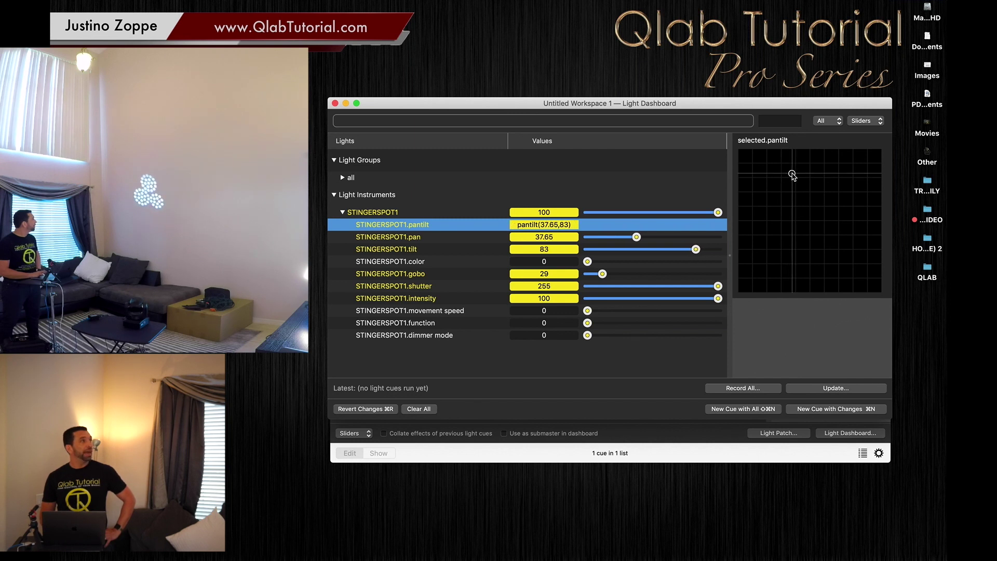
click(822, 390)
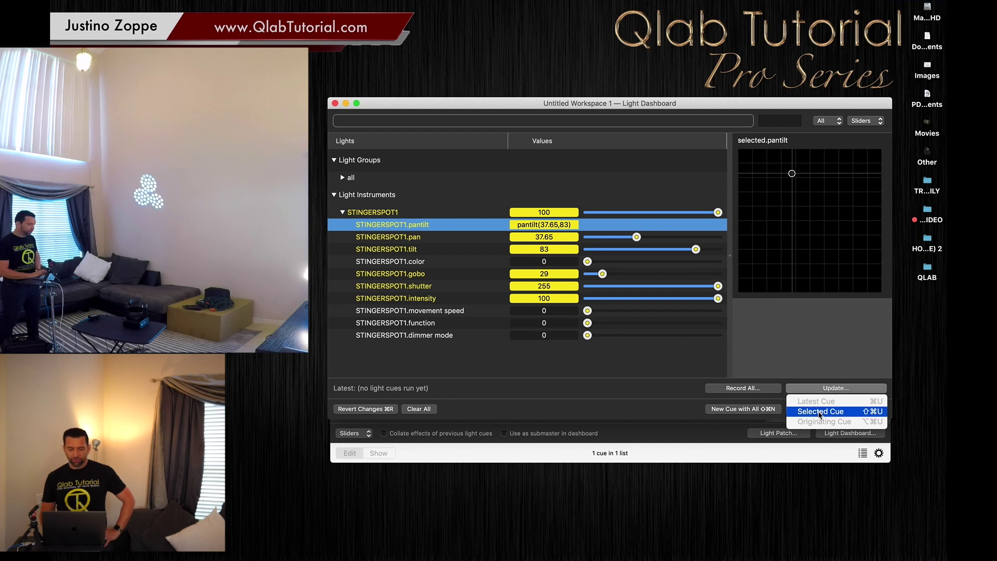
click(820, 412)
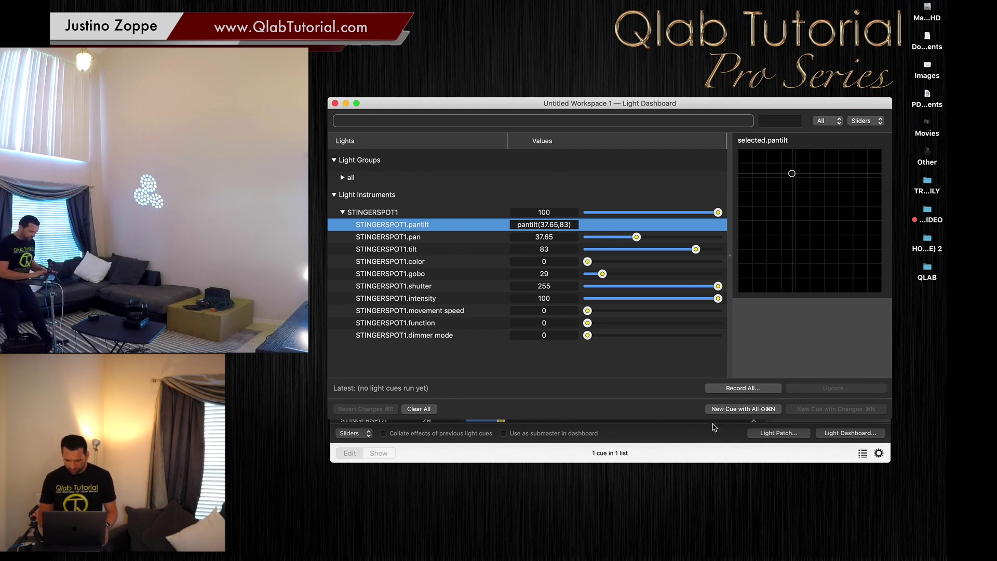
Step: Close the Light Dashboard and deselect FIRST CUE in the Main Cue List
drag(499, 109, 461, 196)
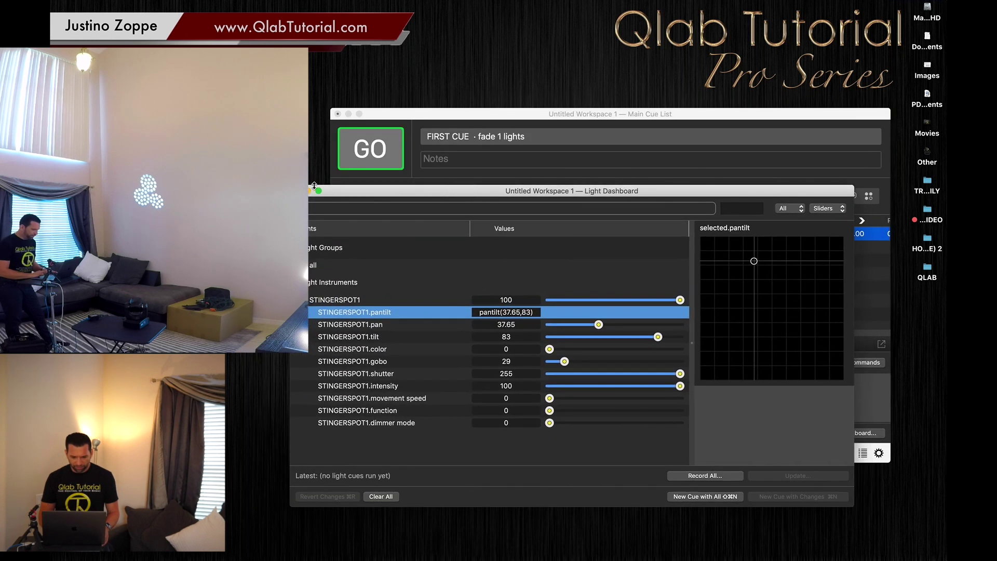
key(super+w)
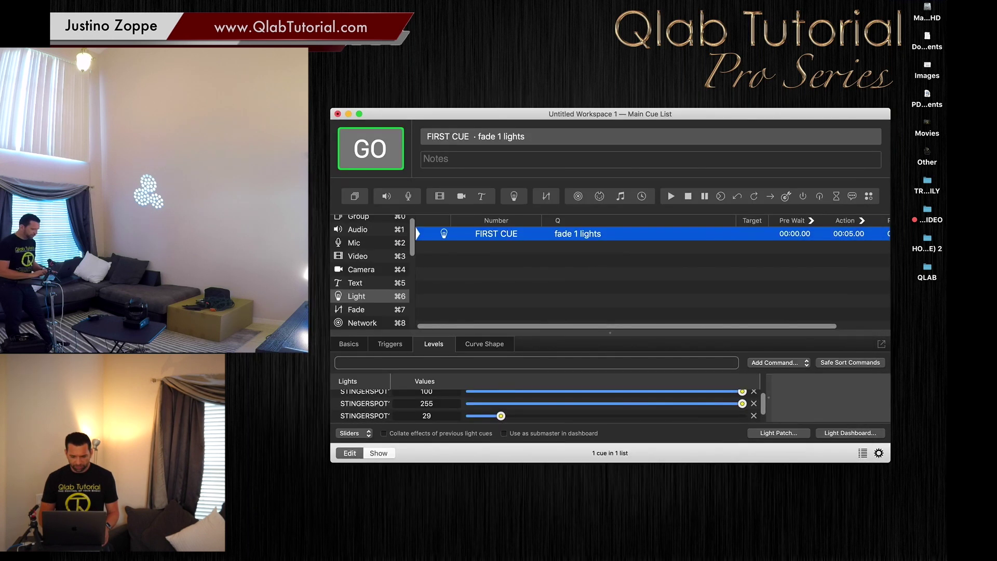
click(491, 257)
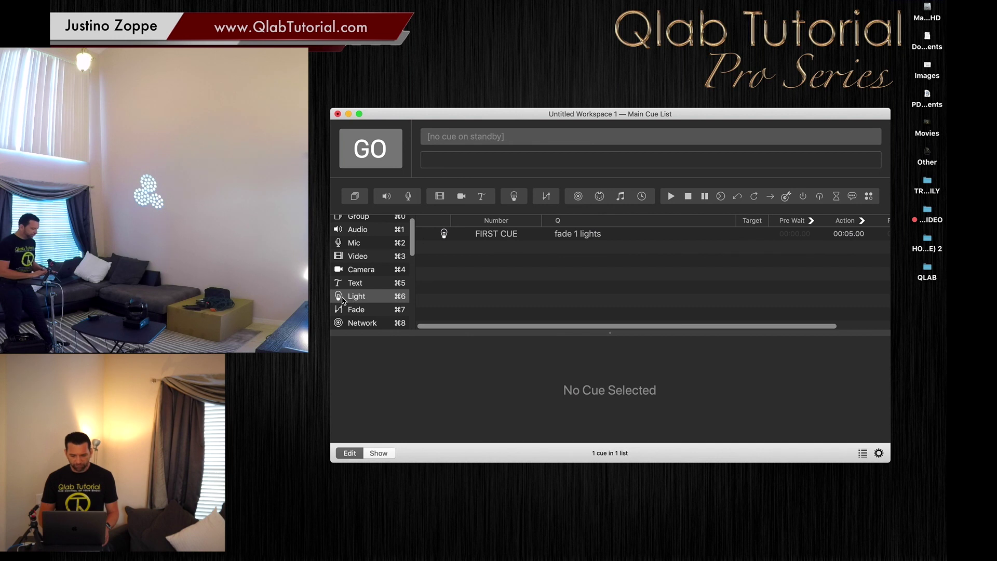
Step: Add a light cue after FIRST CUE and record cue 1 from fully cleared dashboard levels
drag(342, 300, 524, 266)
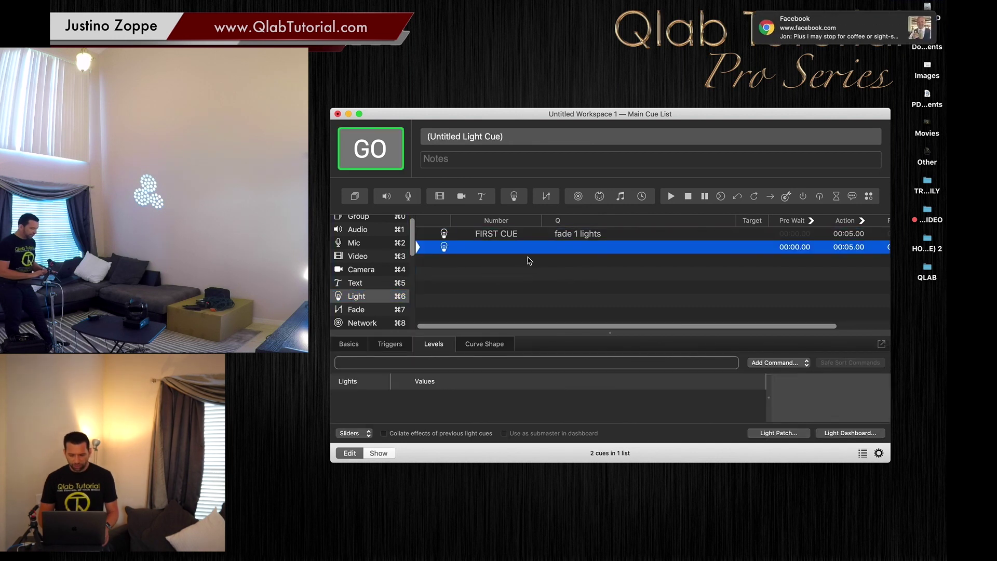
click(851, 433)
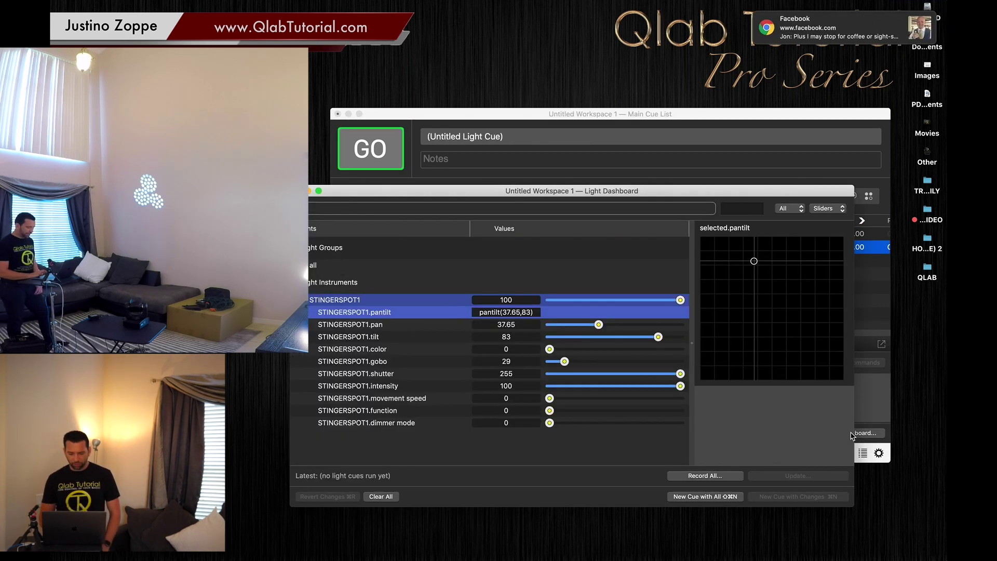
click(386, 498)
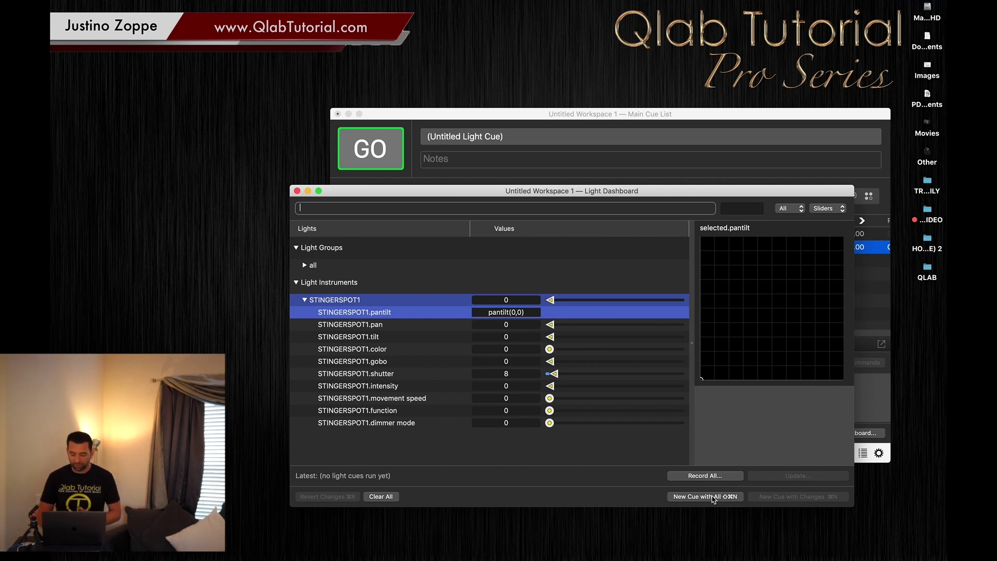
click(713, 499)
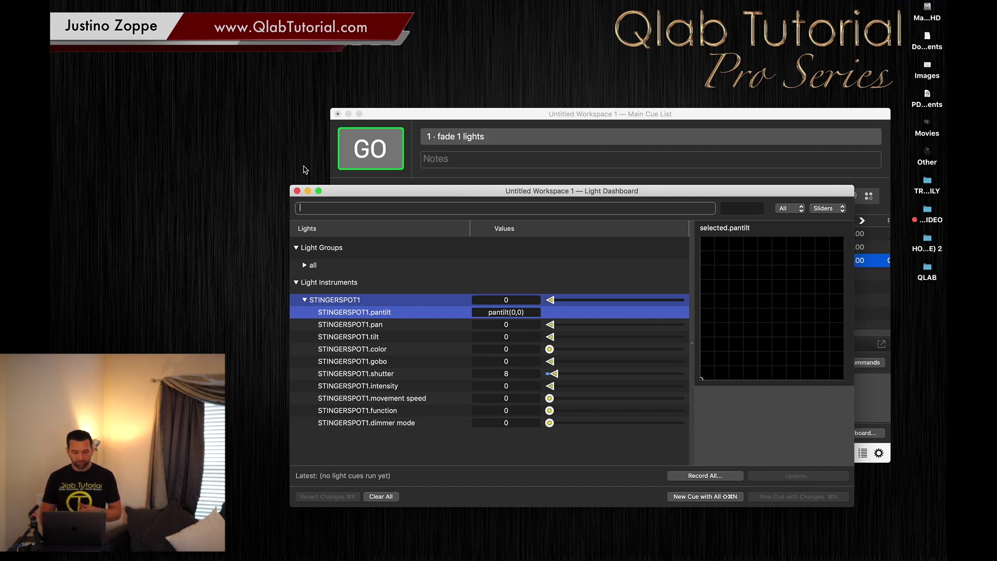
click(298, 190)
Step: Delete the empty untitled light cue from the cue list
click(507, 285)
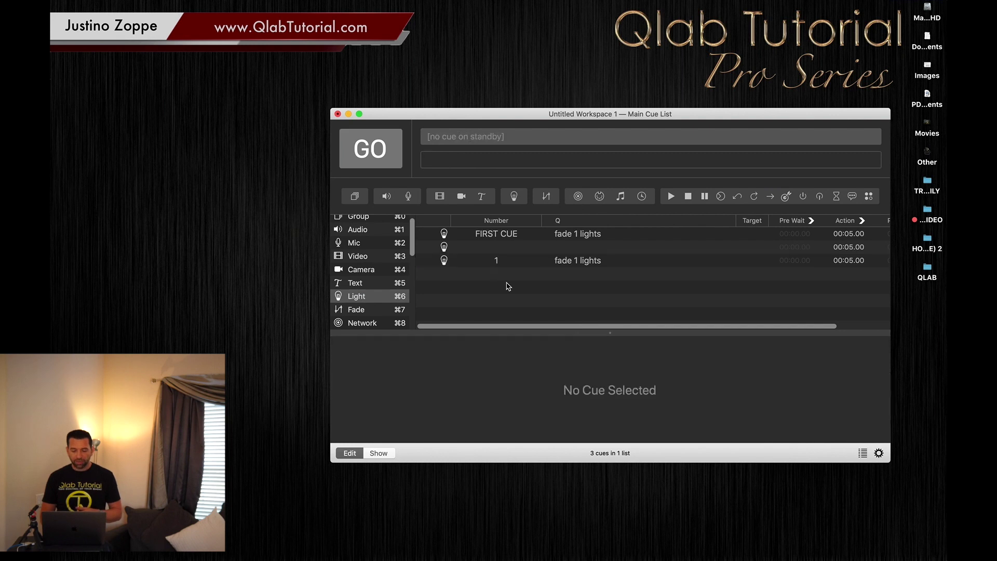
click(514, 262)
click(514, 250)
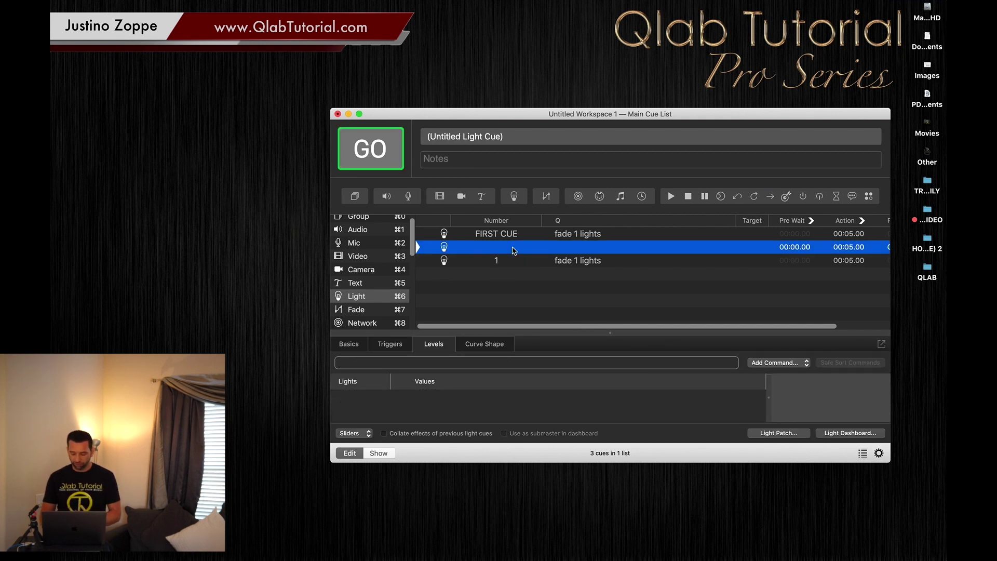
key(Delete)
Step: Relabel cue 1's number as 'BLACK OUT ALL'
click(513, 250)
click(513, 250)
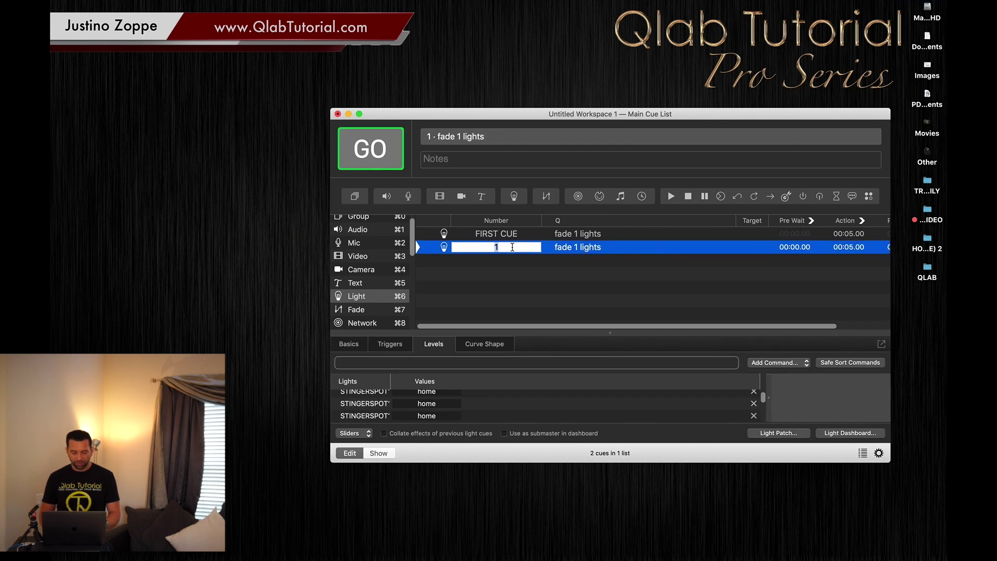
text(BLACK OUT A)
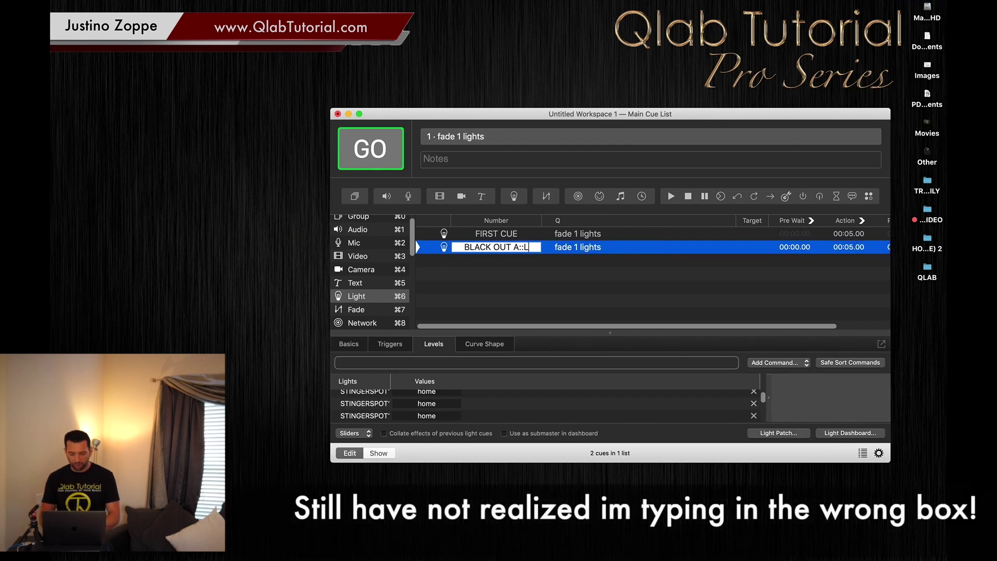
text(LL)
key(Return)
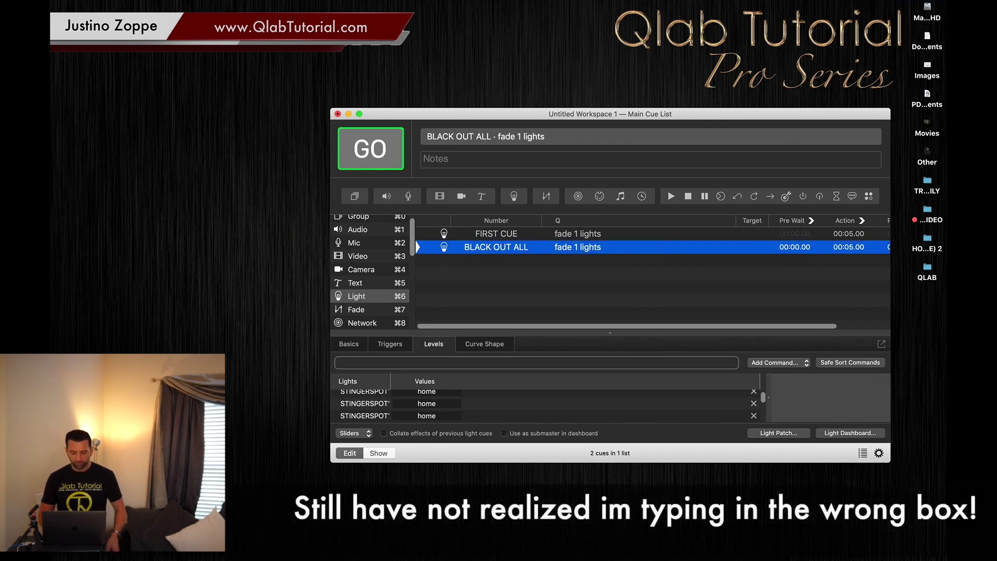
Step: Give BLACK OUT ALL a hotkey trigger of B and test-fire it
click(403, 347)
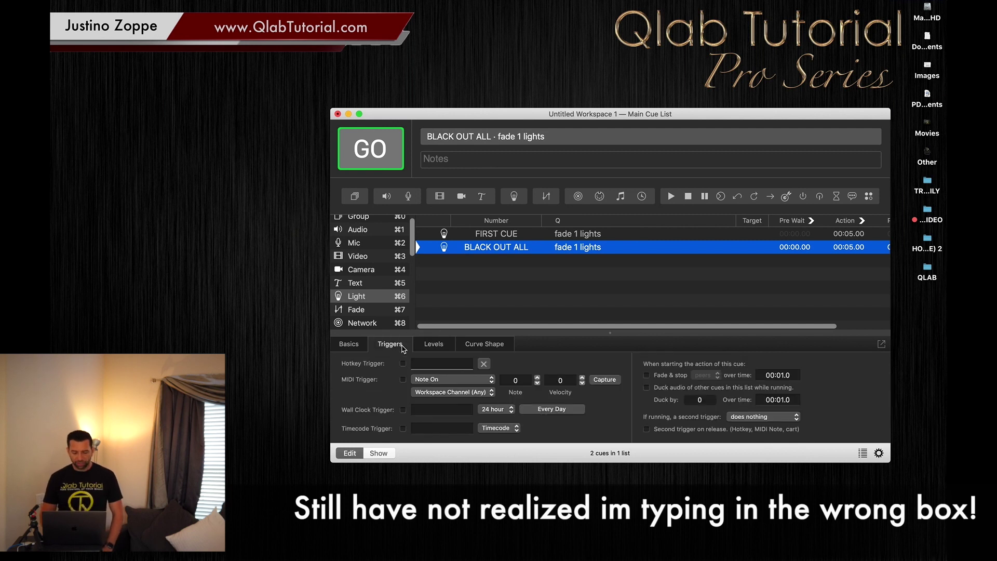
click(431, 364)
key(b)
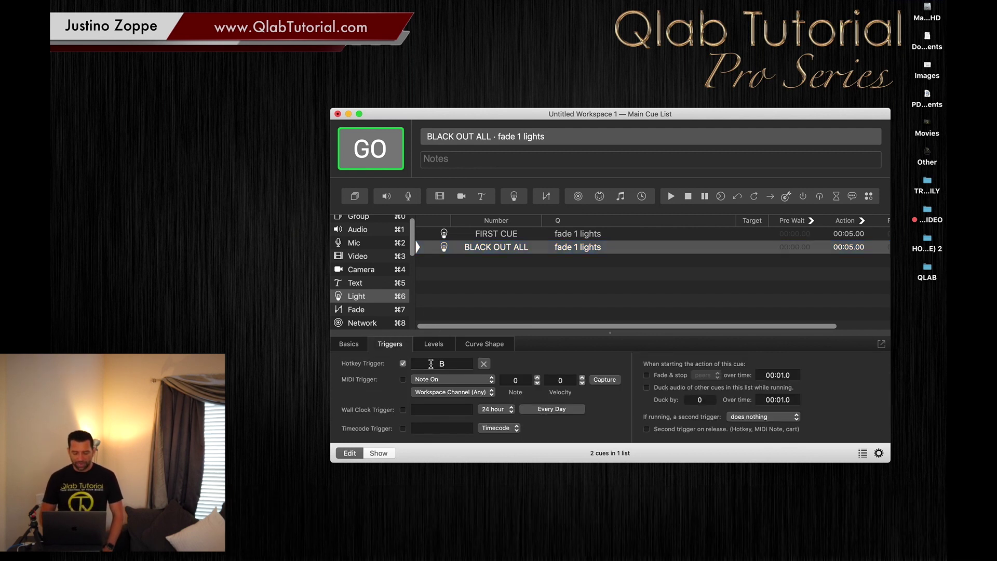
click(523, 270)
click(500, 250)
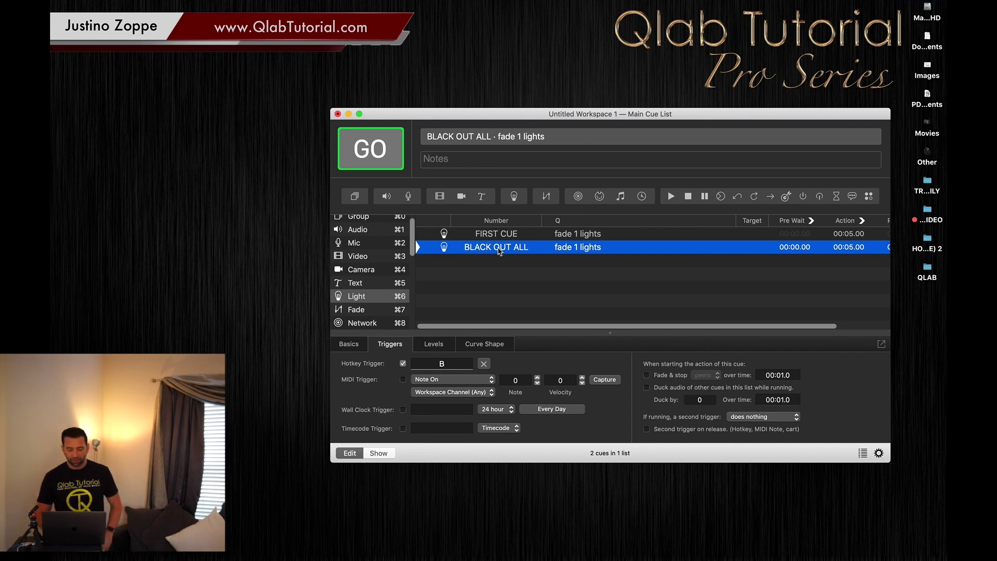
key(space)
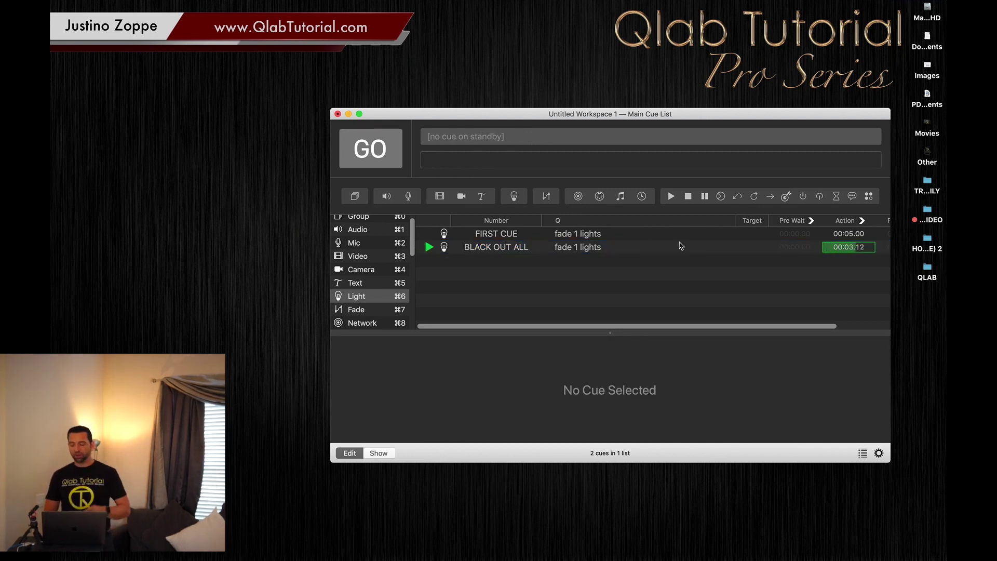
Step: Set FIRST CUE's action time to 1 s and BLACK OUT ALL's to 0 s
double_click(854, 235)
text(1)
key(Return)
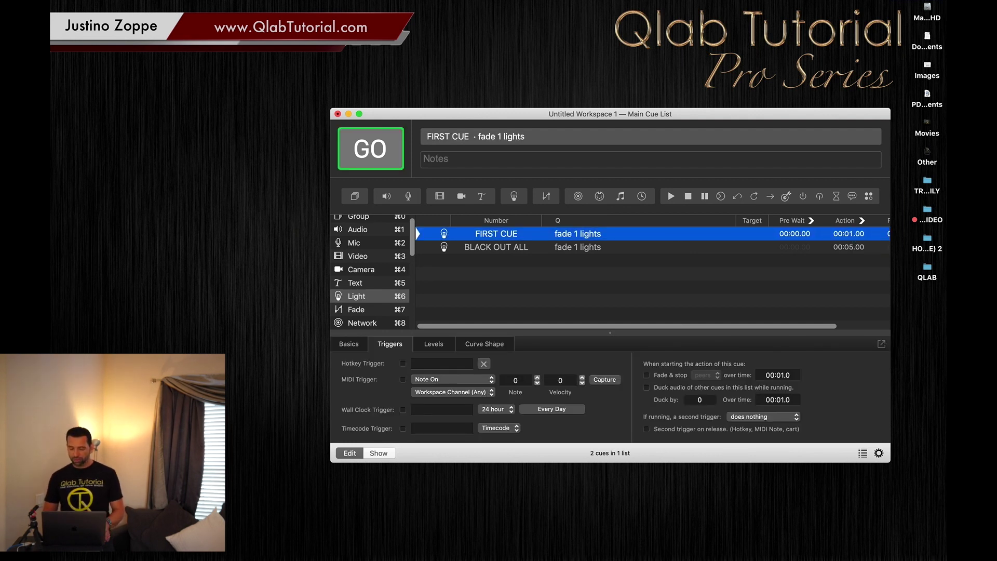
double_click(854, 248)
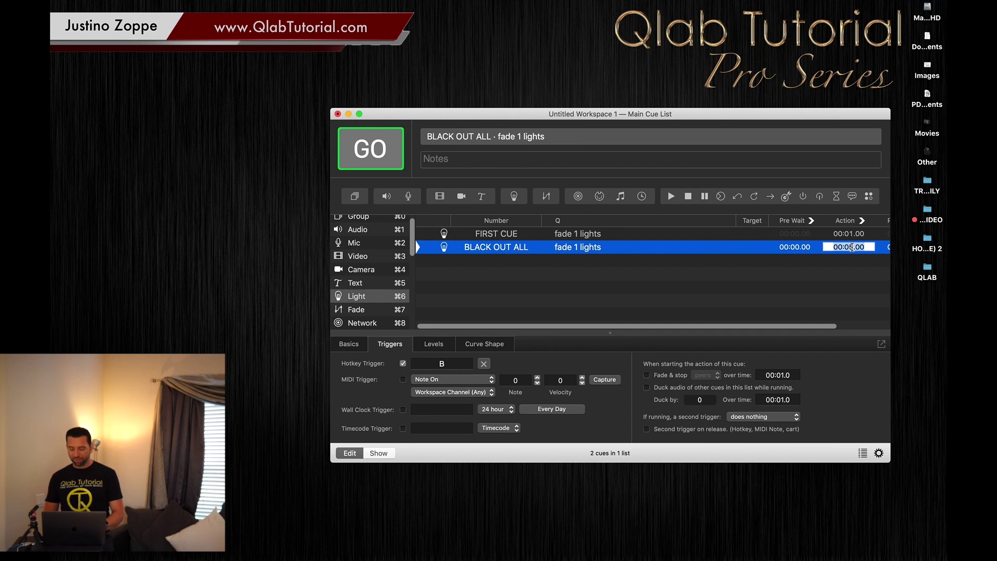
text(0)
key(Return)
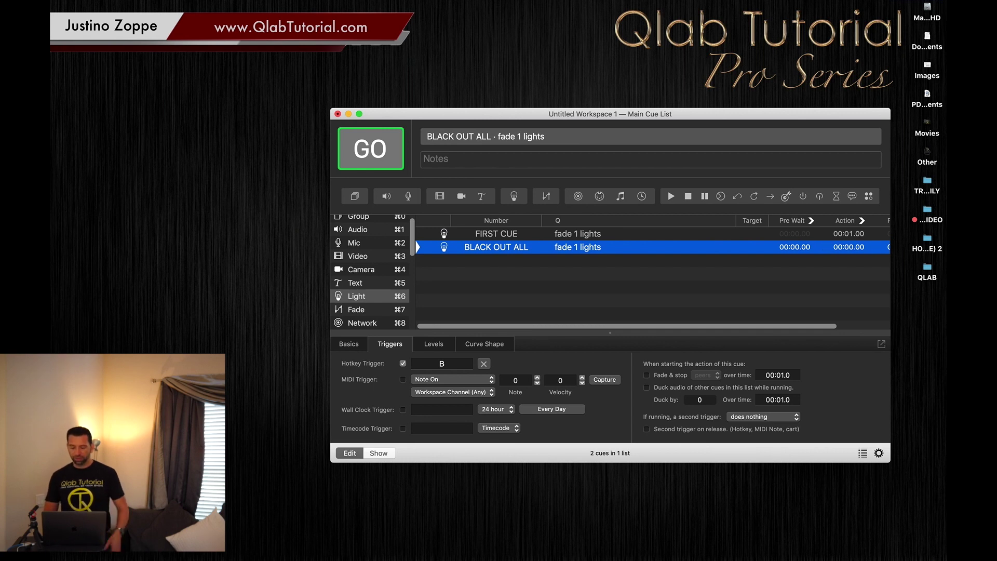
Step: Run FIRST CUE with GO to preview its 1-second fade on the stage light
click(508, 238)
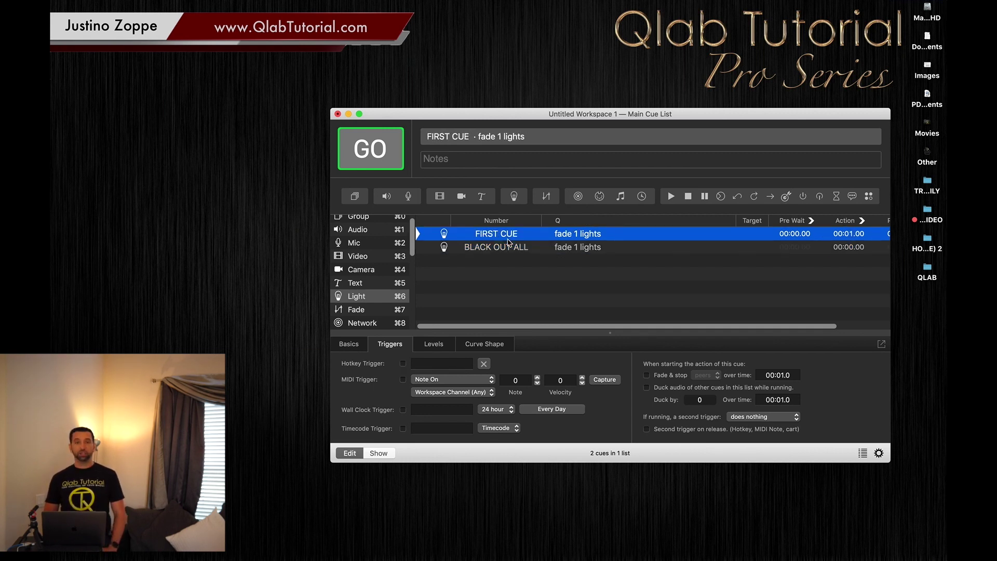
key(space)
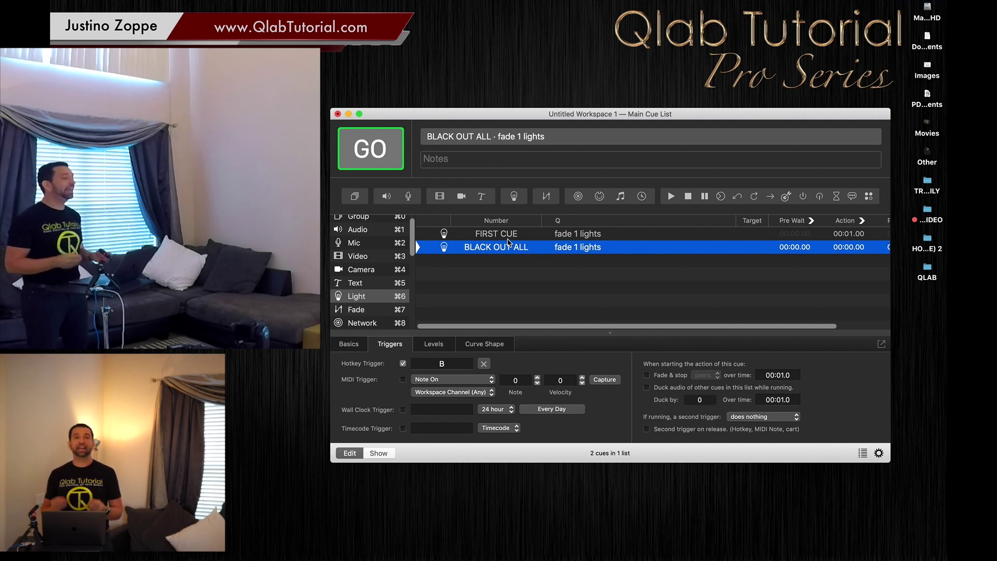
click(508, 239)
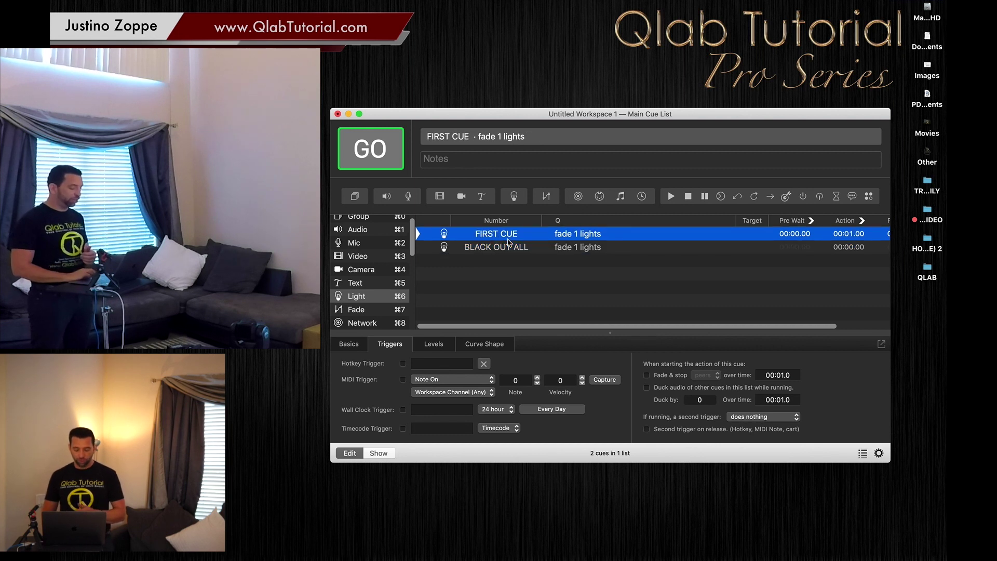
Step: Insert a new light cue after FIRST CUE, run it, and show its levels (100, 255, 29)
key(super+6)
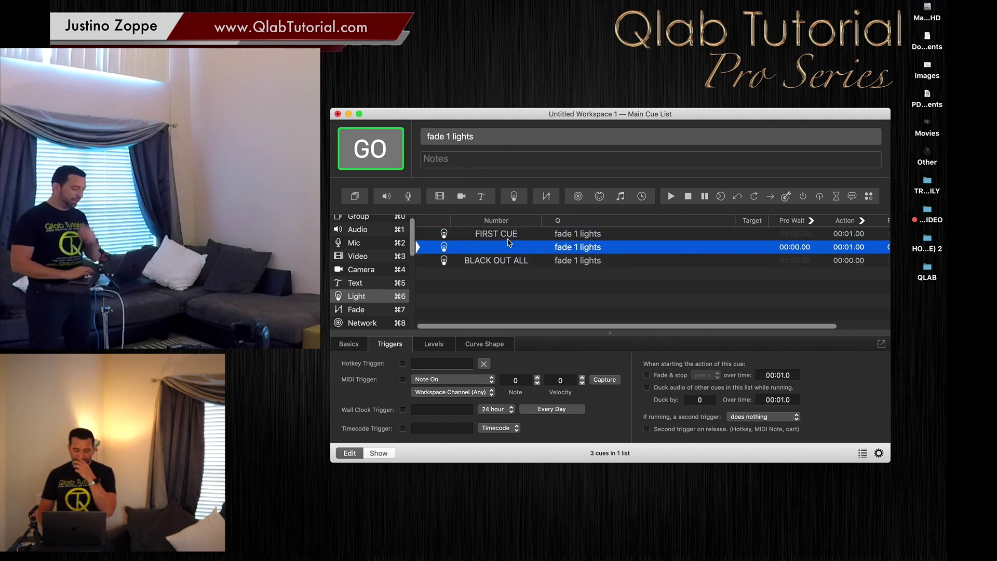
key(space)
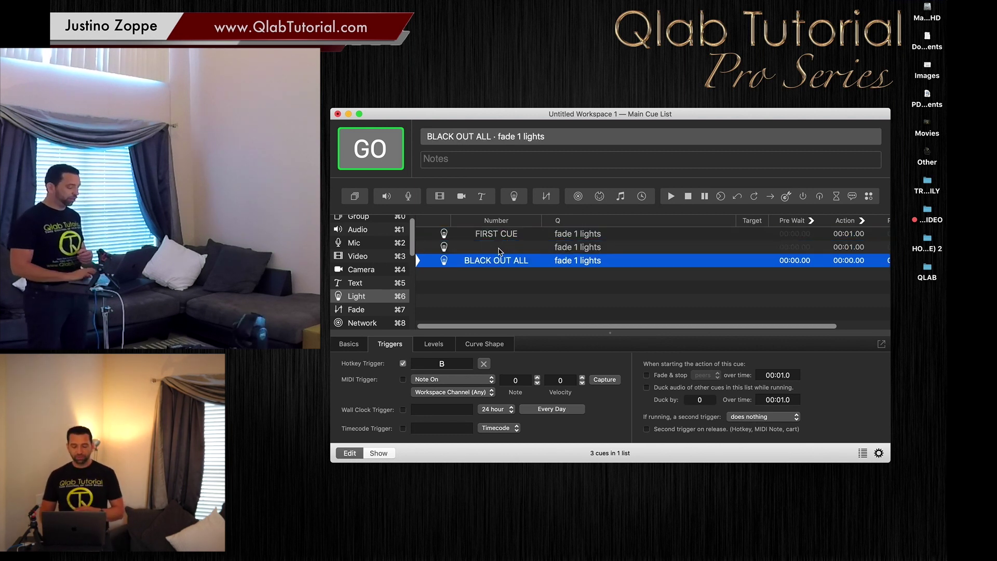
click(500, 250)
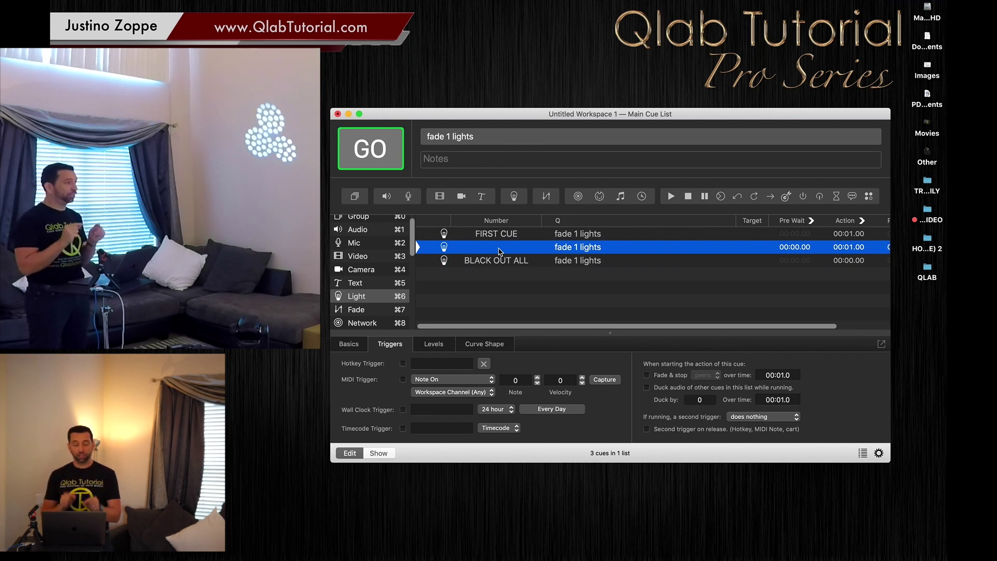
click(879, 453)
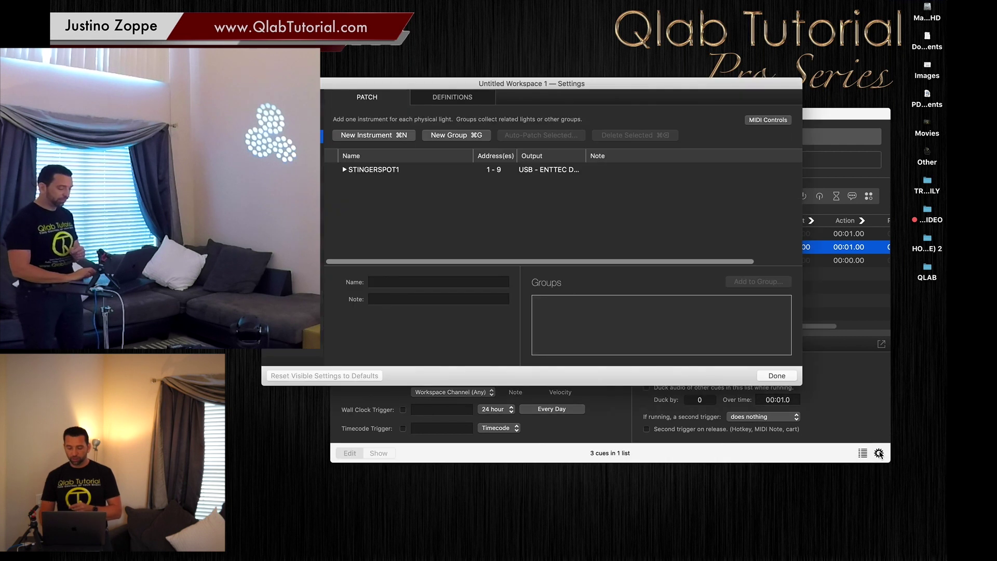
click(778, 377)
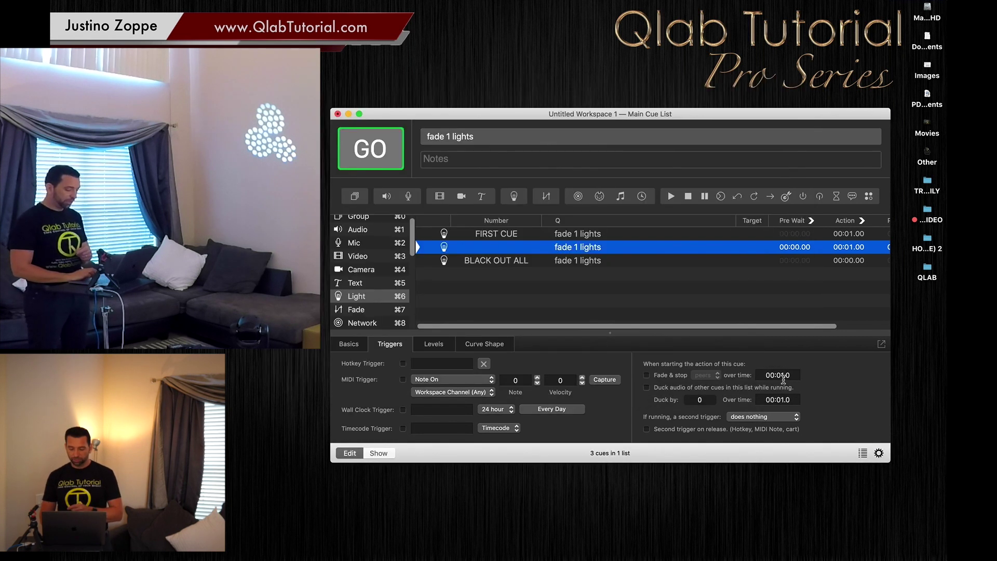
click(439, 349)
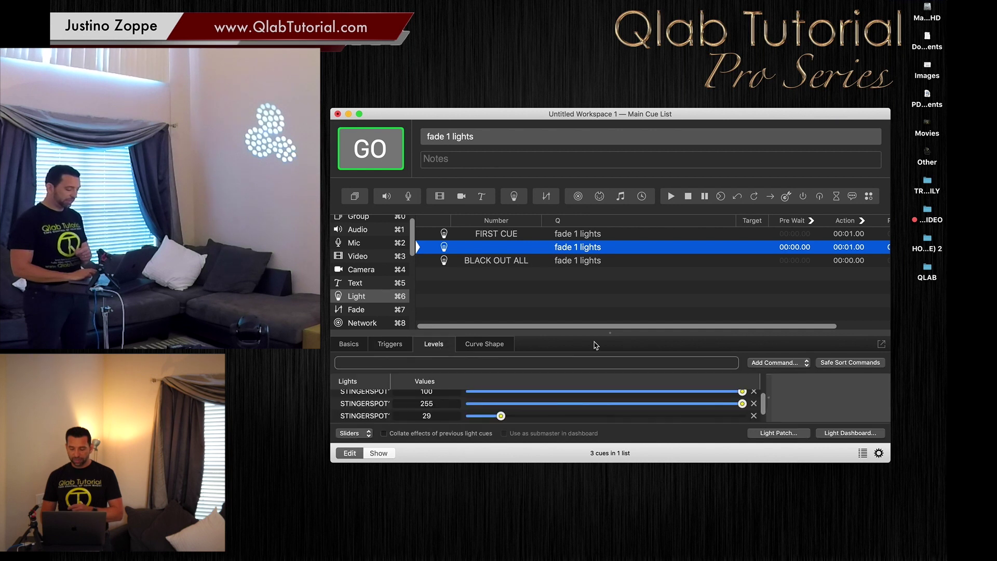
Step: Raise STINGERSPOT1 to color 255, gobo 235, intensity 100 and record them as cue 1
click(861, 433)
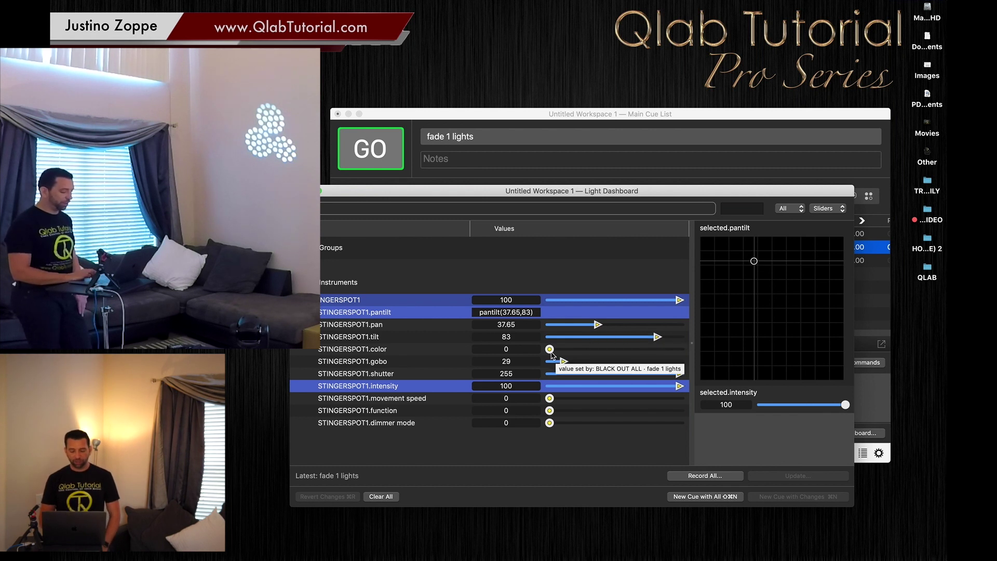
mouse_move(550, 349)
mouse_down()
mouse_move(574, 351)
mouse_move(559, 363)
mouse_up()
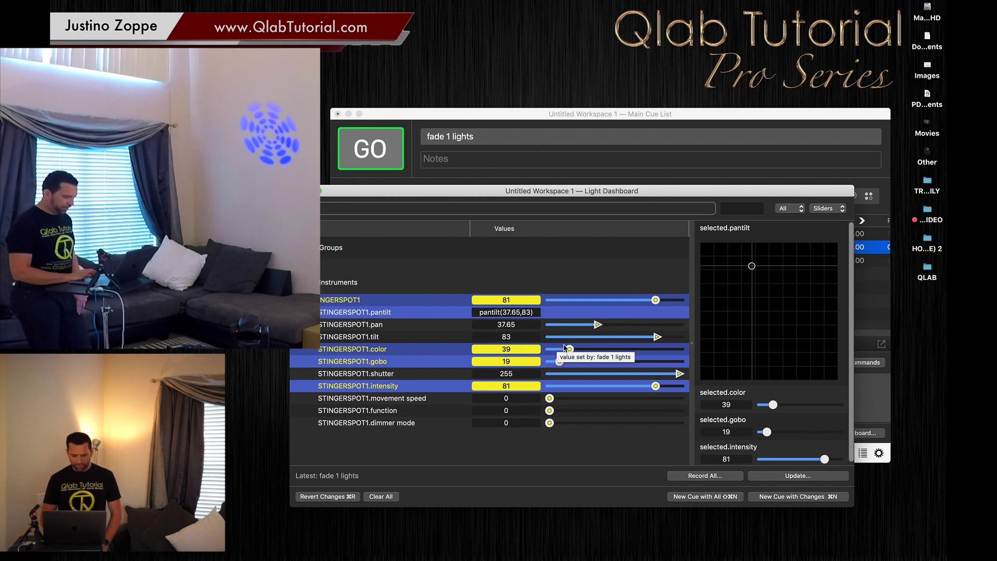
drag(554, 347, 730, 361)
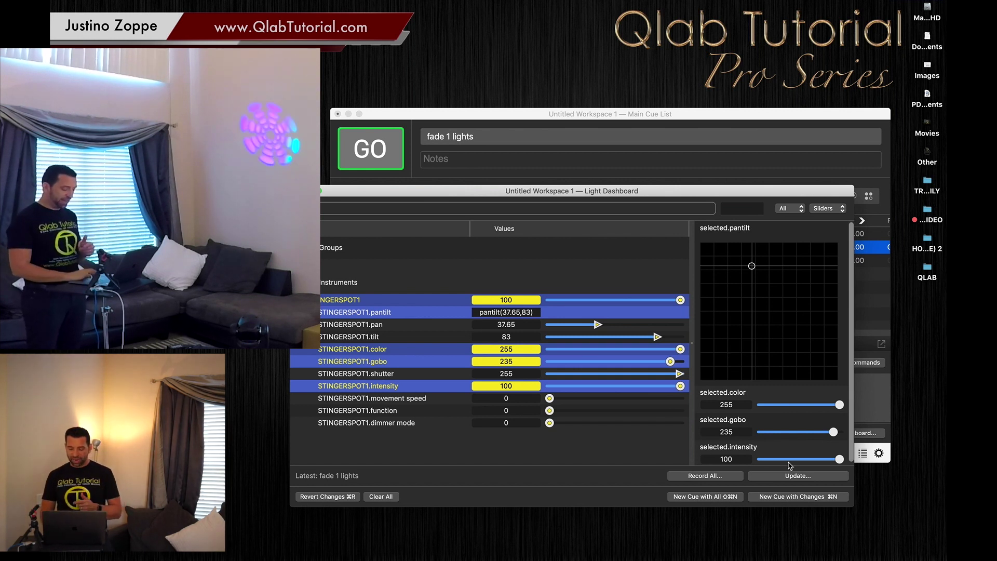
click(724, 497)
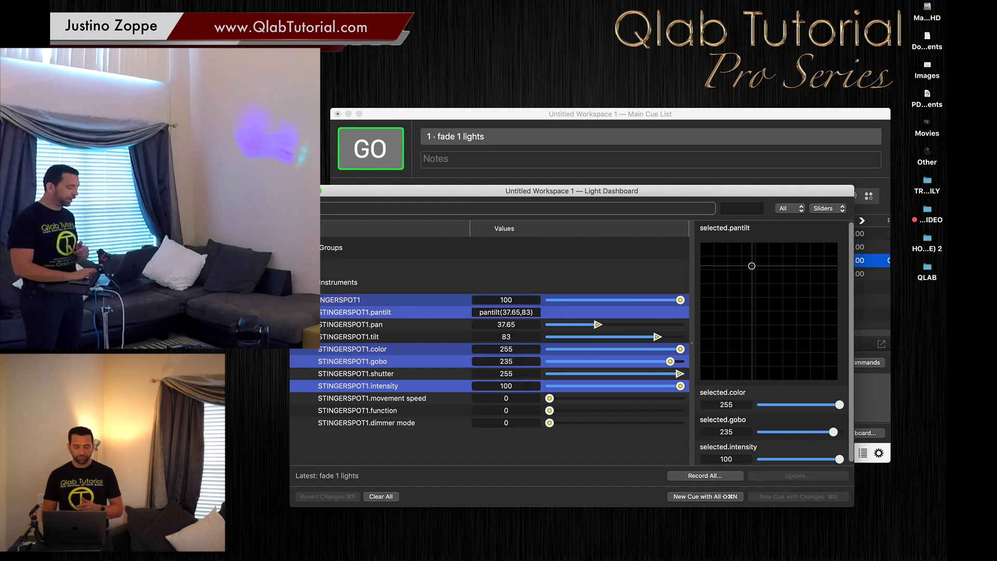
Step: Close the dashboard and label the new cue 'FLASHING GOBO CHANGE'
key(super+w)
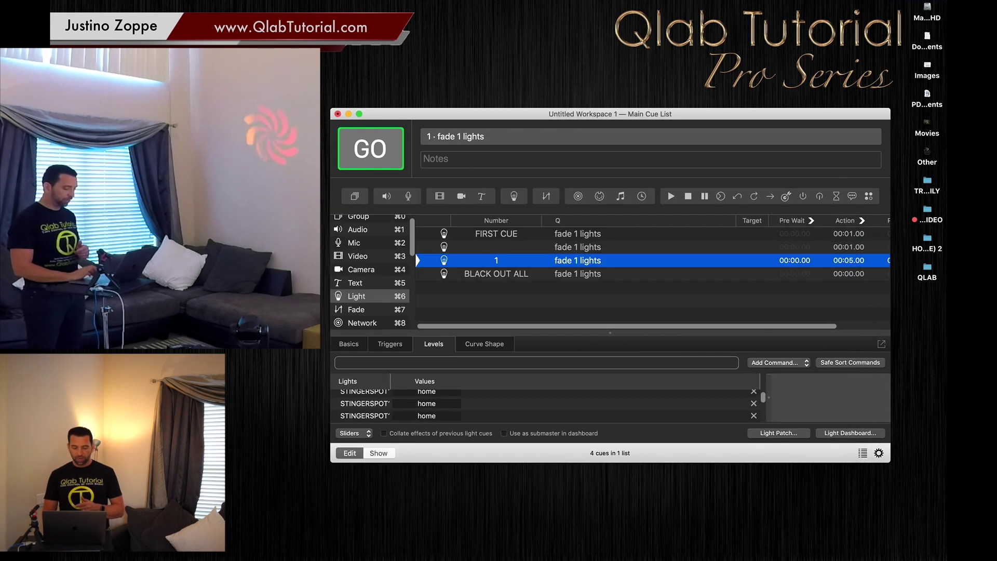
double_click(497, 262)
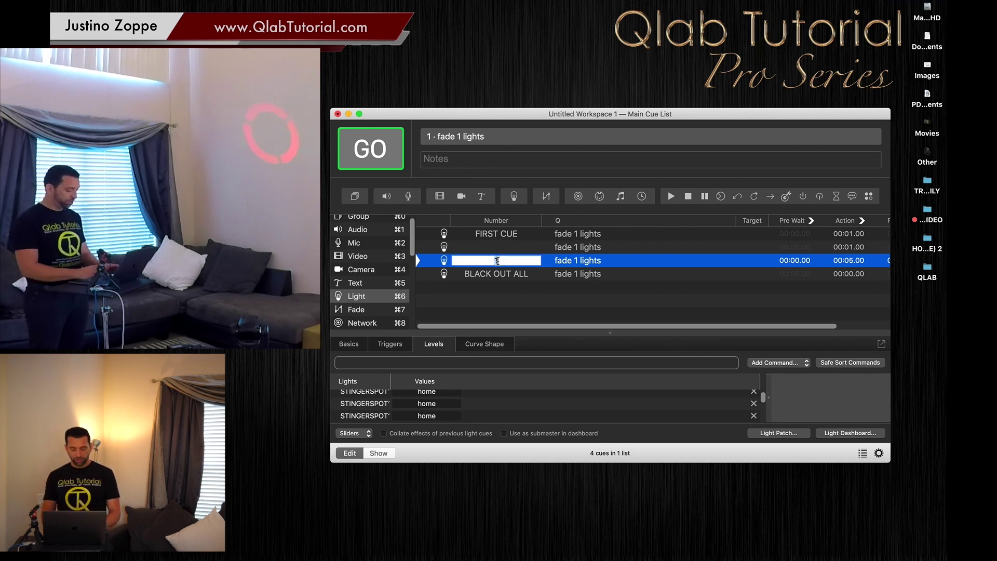
text(FALSJIO)
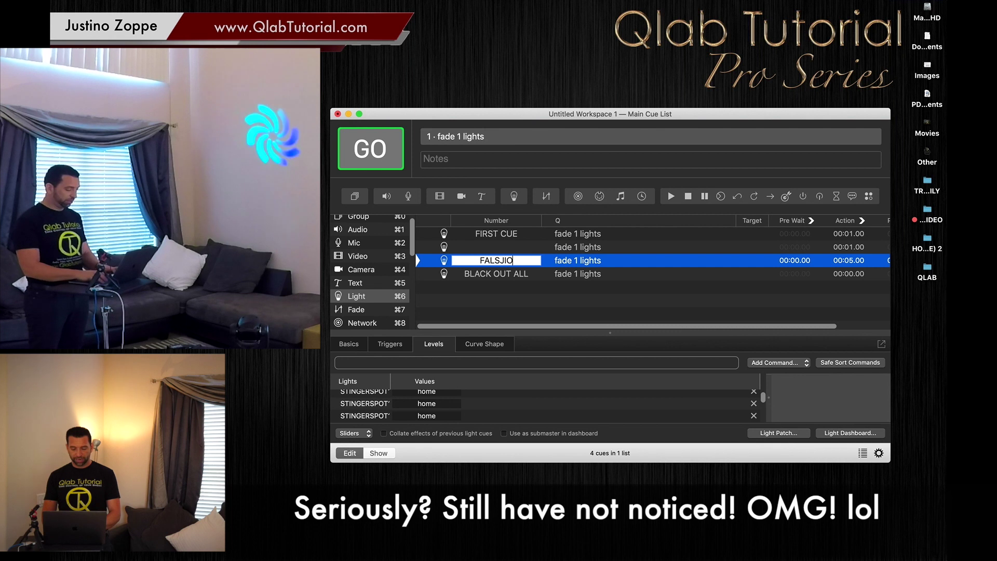
key(BackSpace)
key(BackSpace)
key(BackSpace)
key(BackSpace)
key(BackSpace)
key(BackSpace)
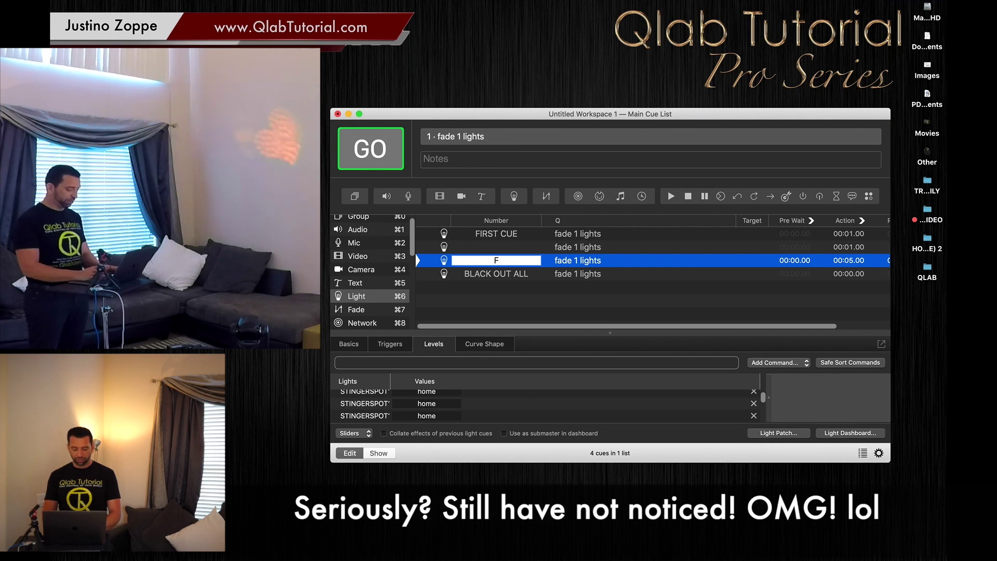
text(LASHING)
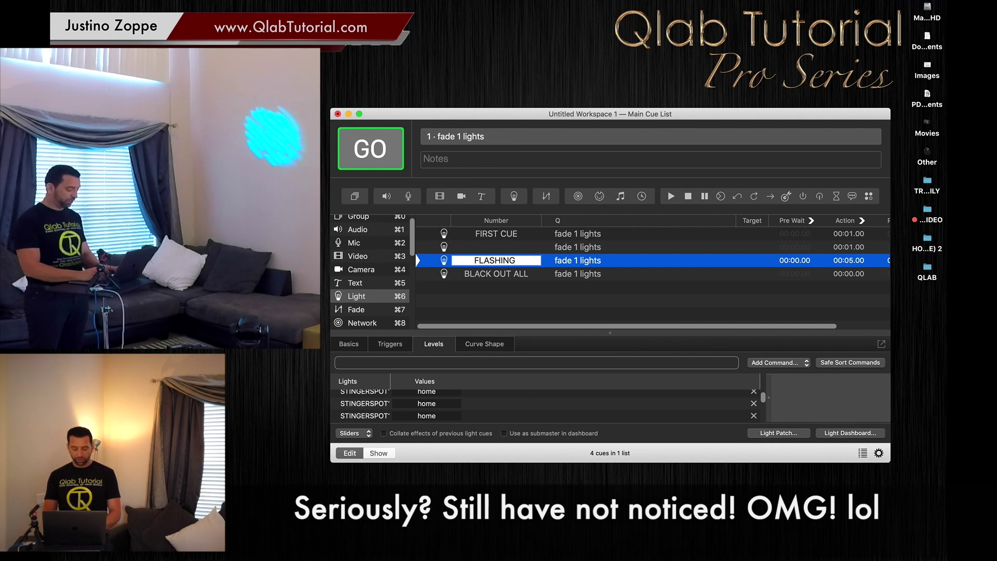
text( GOBO CHANGE)
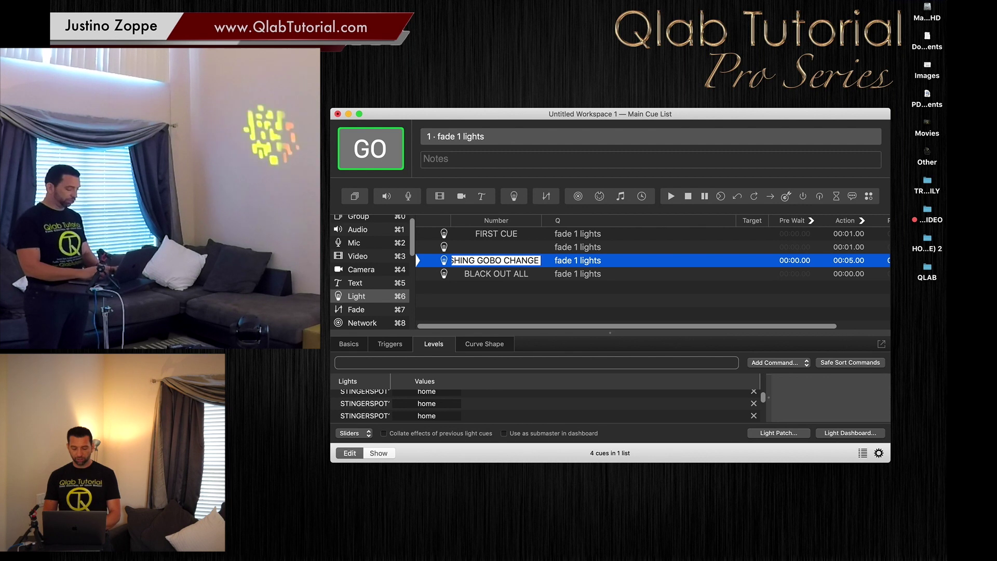
key(Return)
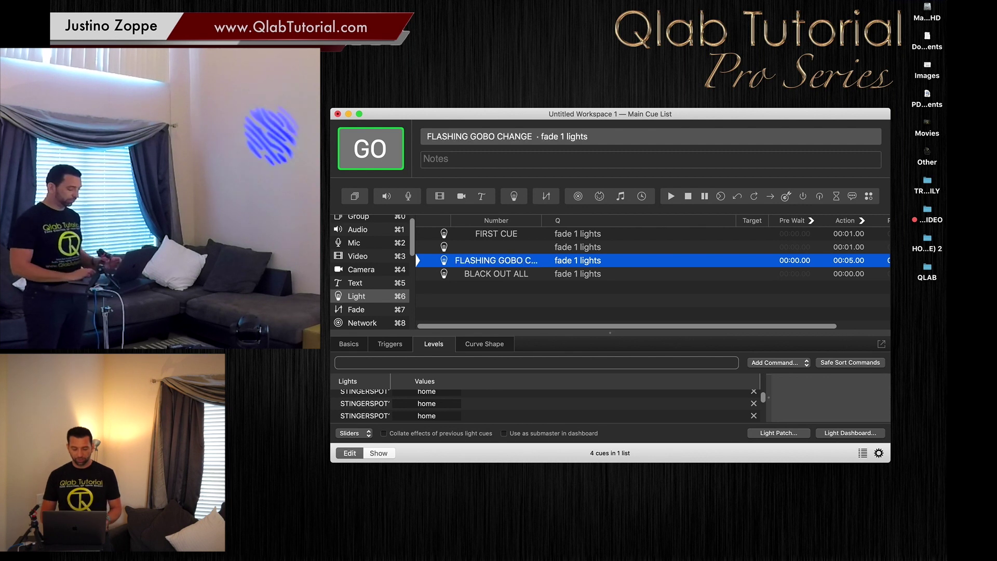
Step: Delete the unnamed cue, leaving FLASHING GOBO CHANGE selected
click(497, 247)
key(BackSpace)
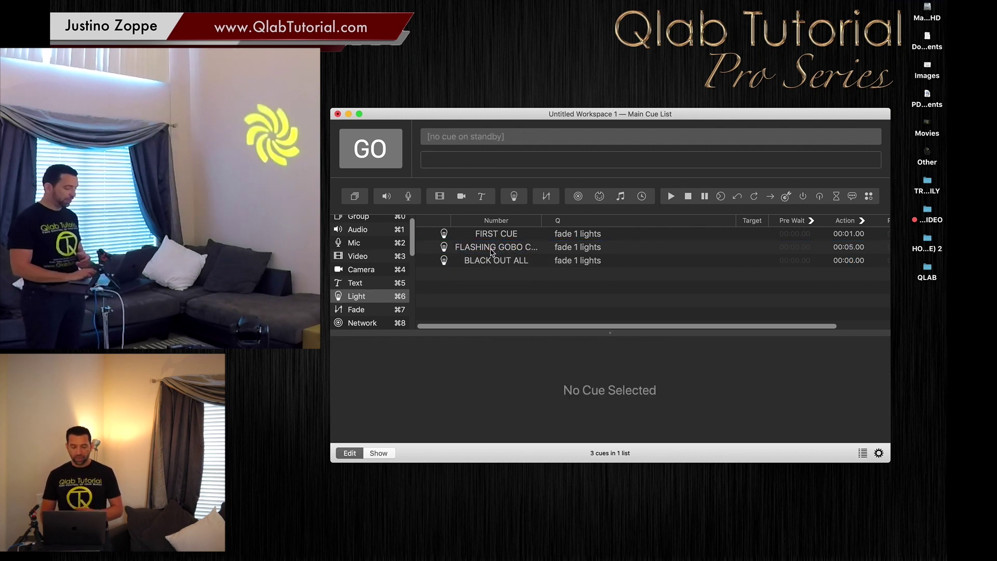
click(492, 251)
click(497, 236)
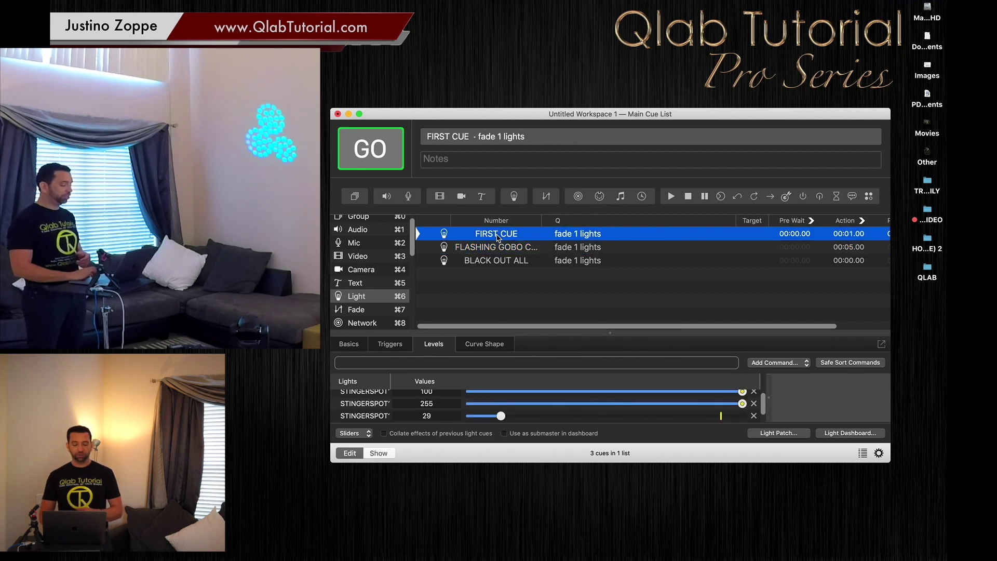
key(space)
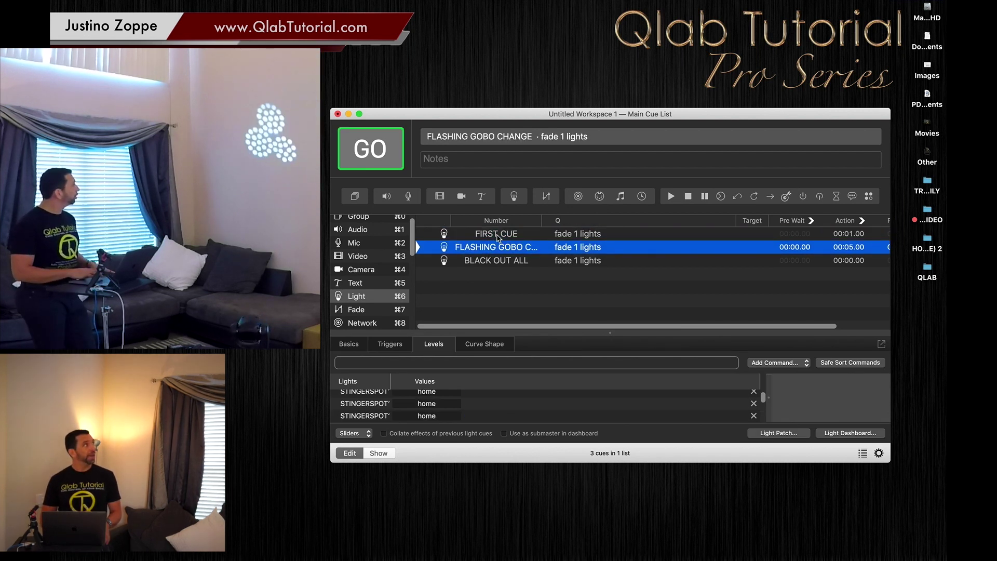
key(space)
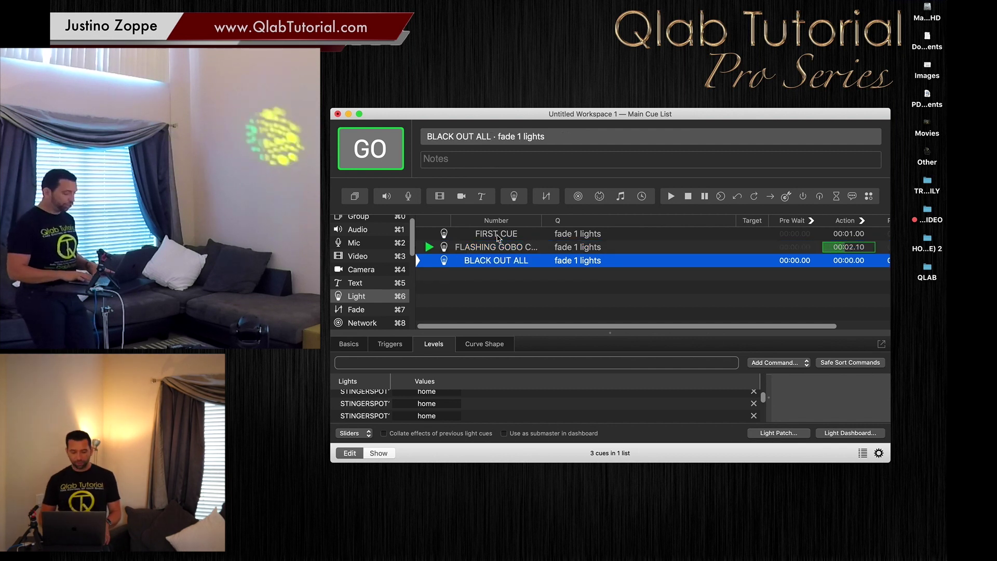
key(Up)
key(Up)
key(space)
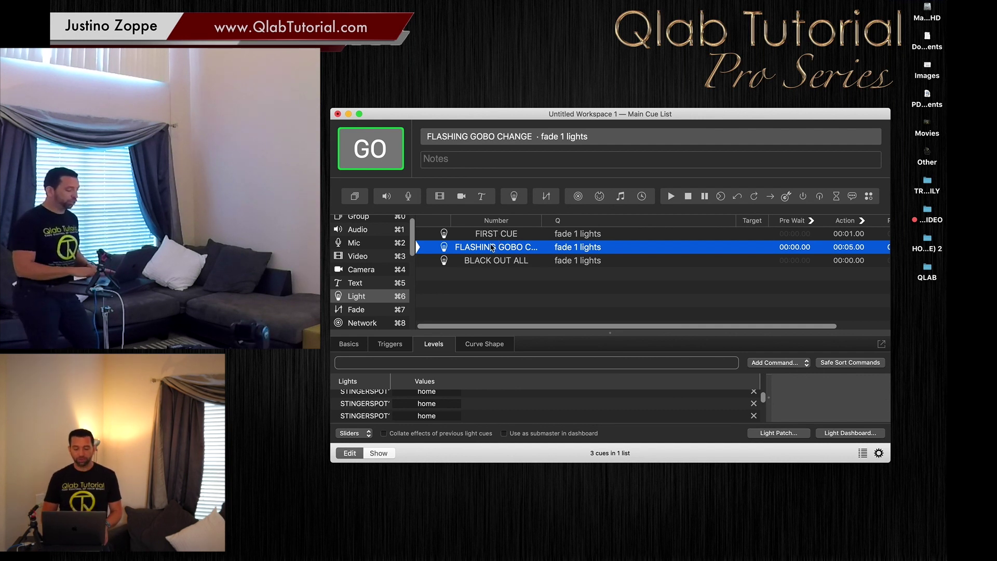
Step: Fire FLASHING GOBO CHANGE, cut its action time to 1 s, and fire it again
key(space)
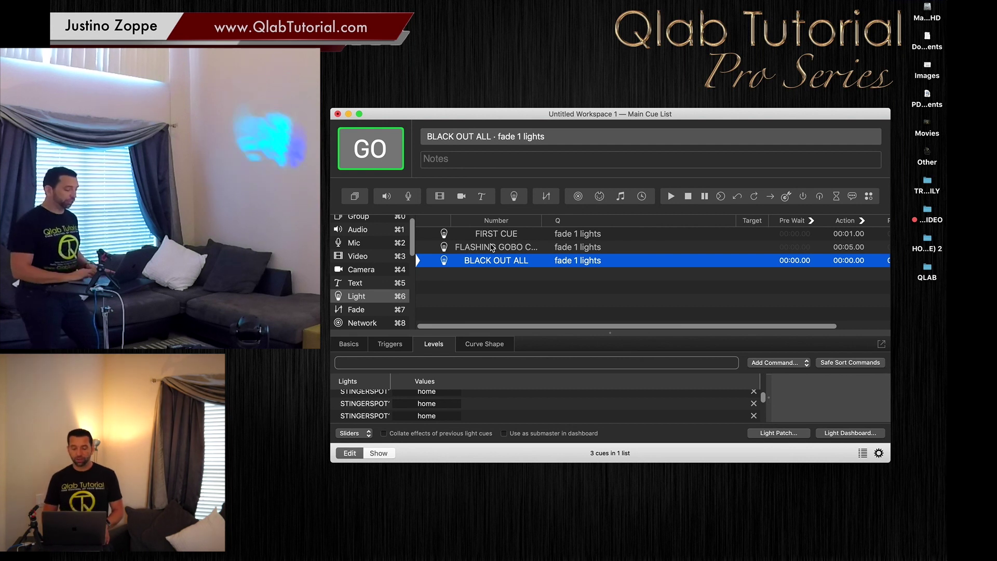
double_click(847, 247)
text(1)
key(Return)
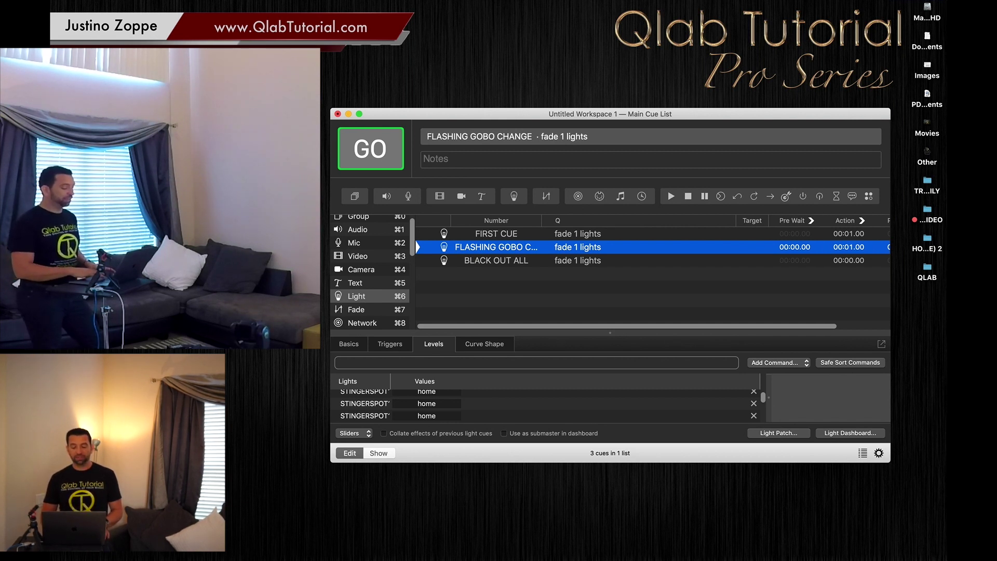
key(space)
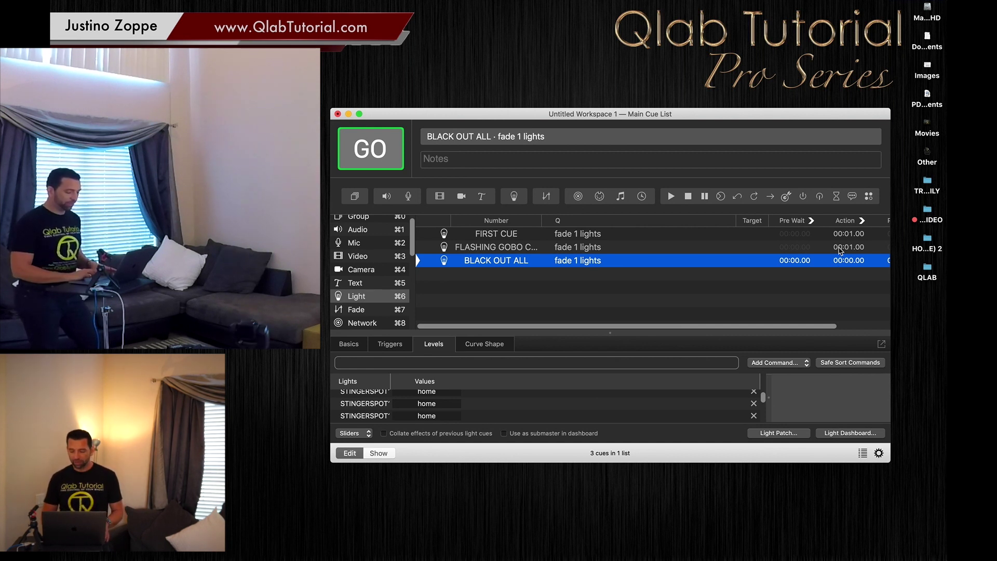
Step: Set FLASHING GOBO CHANGE's action time to 0 s
click(851, 249)
double_click(850, 248)
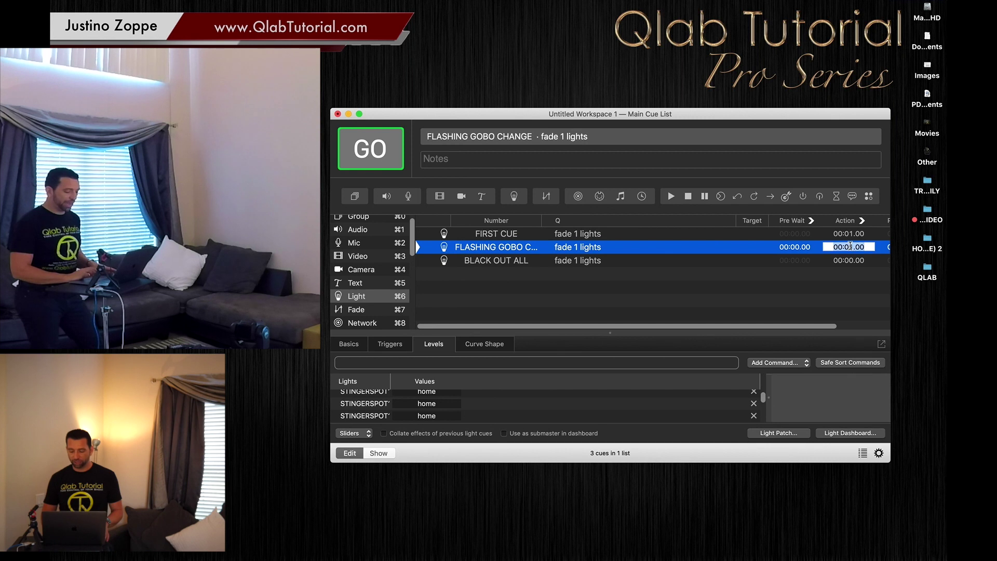
text(0)
key(Return)
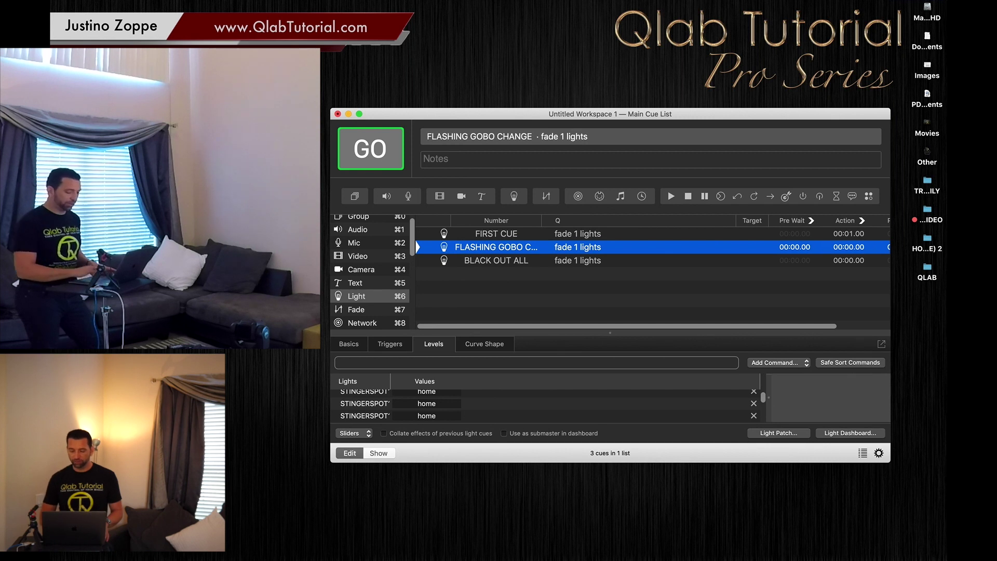
click(529, 259)
super+click(530, 259)
Step: Fire FLASHING GOBO CHANGE, then FIRST CUE, to check the instant change
click(522, 252)
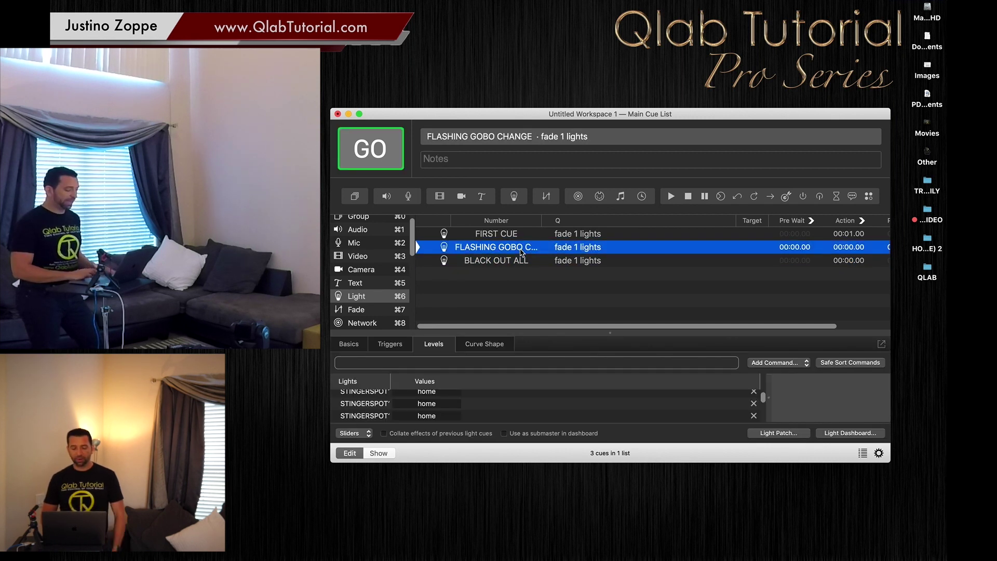
key(space)
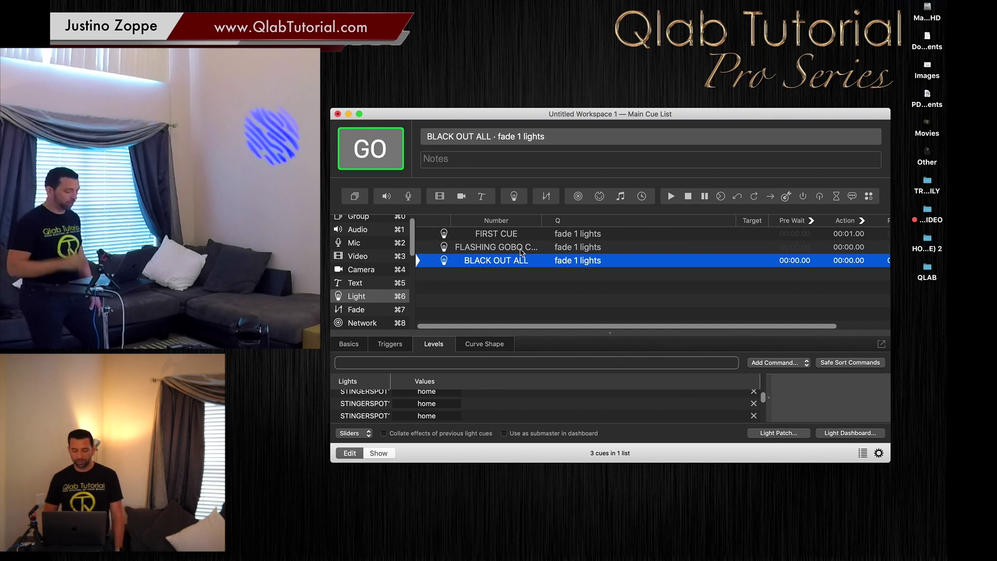
click(509, 234)
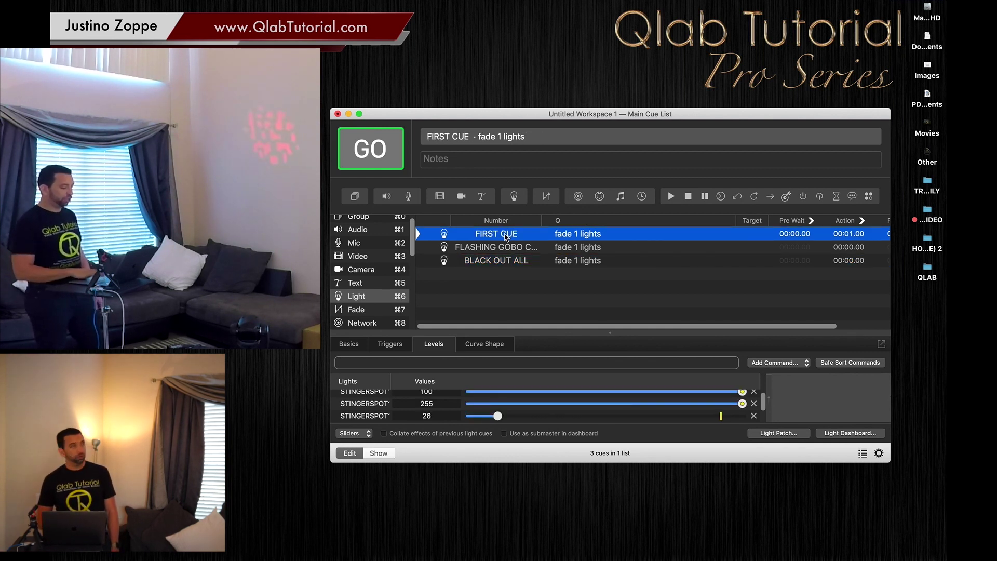
key(space)
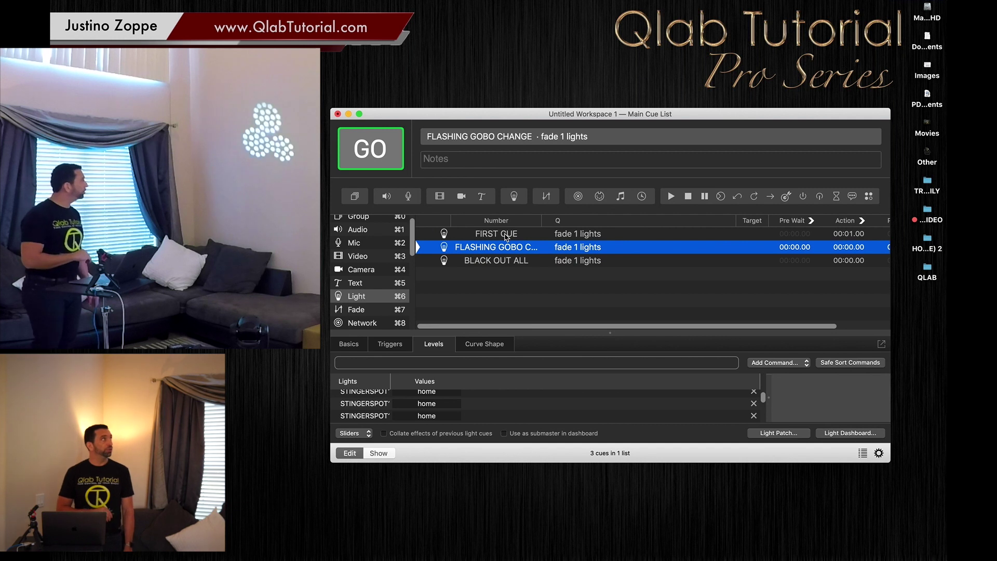